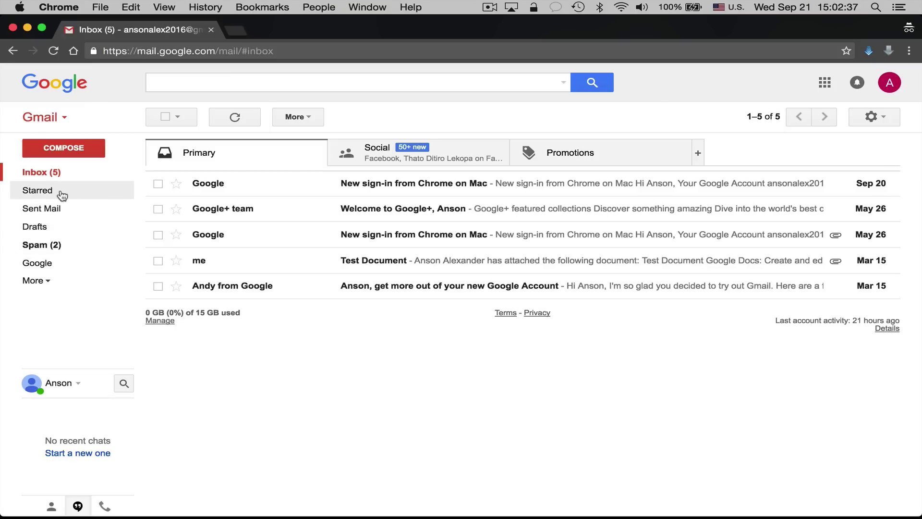
Step: Star the Sep 20 "New sign-in from Chrome on Mac" email, check it among the starred messages, and return to the inbox
{"action": "left_click", "coordinate": [176, 184]}
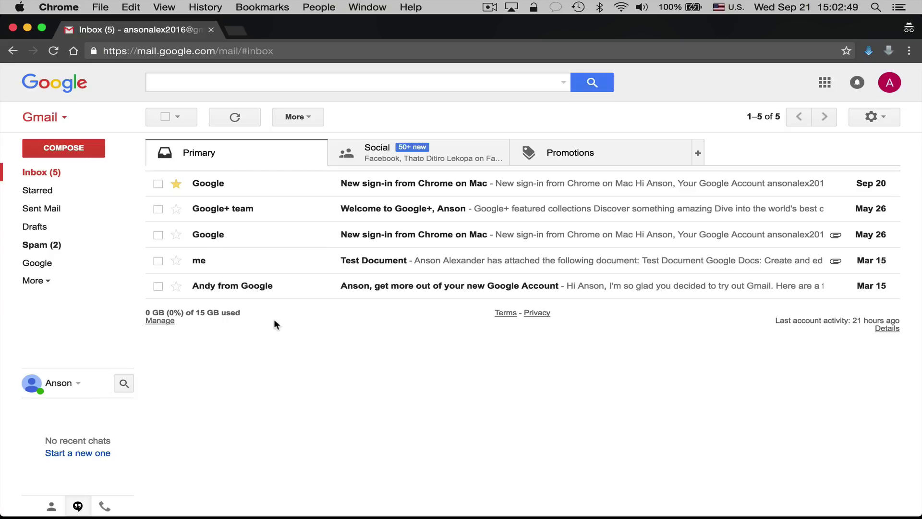
{"action": "left_click", "coordinate": [57, 191]}
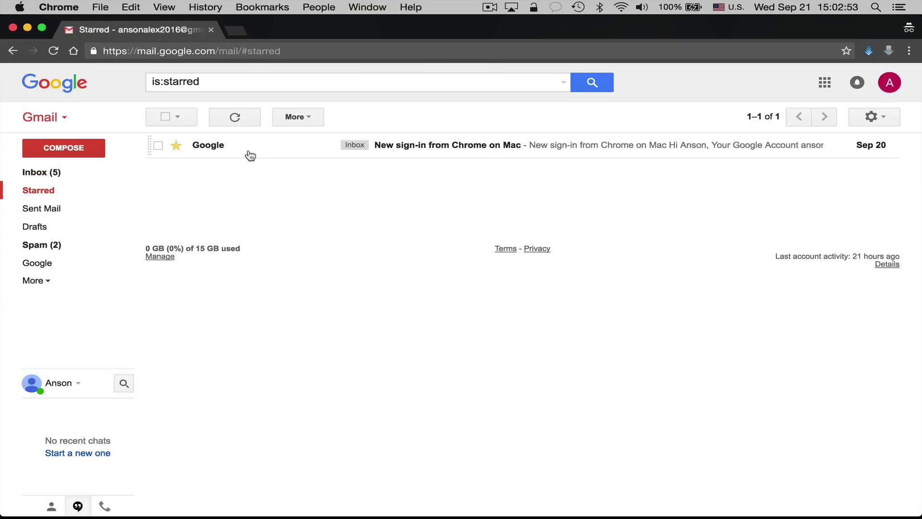
{"action": "left_click", "coordinate": [53, 177]}
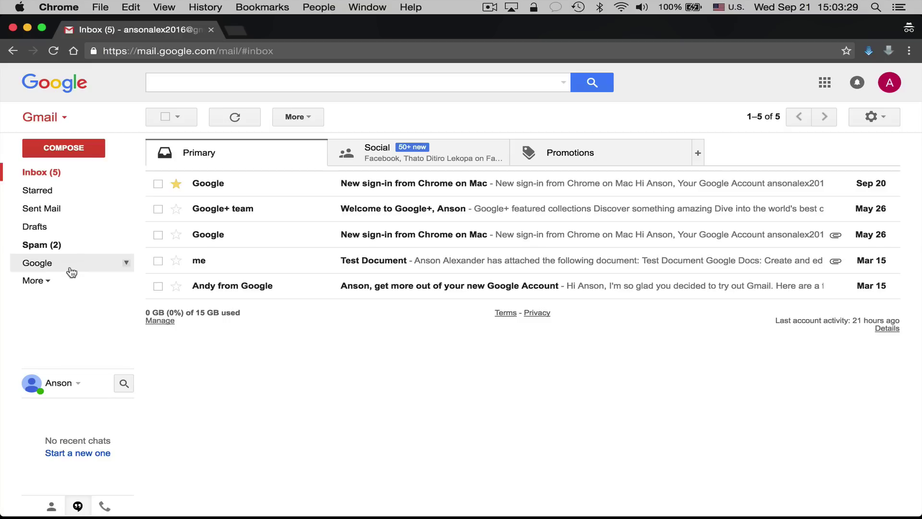
Step: Delete the "Google" label from the label list and confirm its removal
{"action": "left_click", "coordinate": [126, 264]}
{"action": "left_click", "coordinate": [173, 461]}
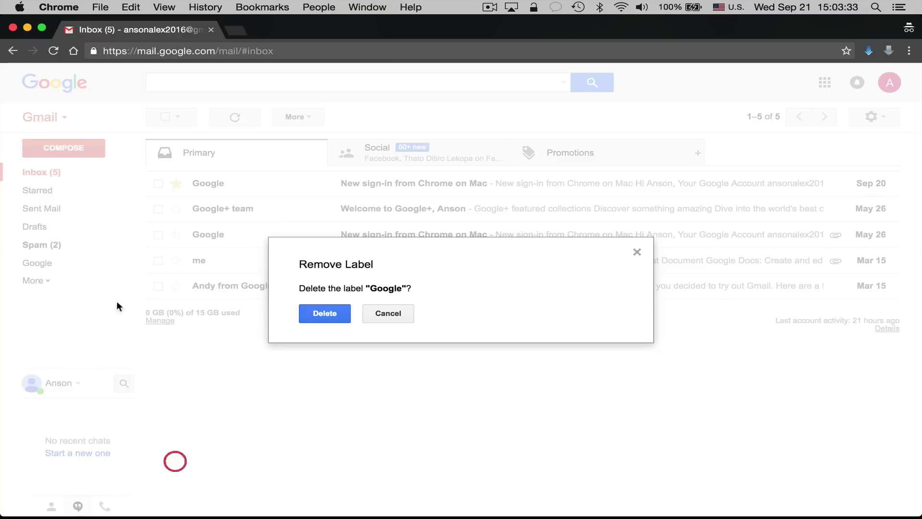
{"action": "left_click", "coordinate": [337, 312]}
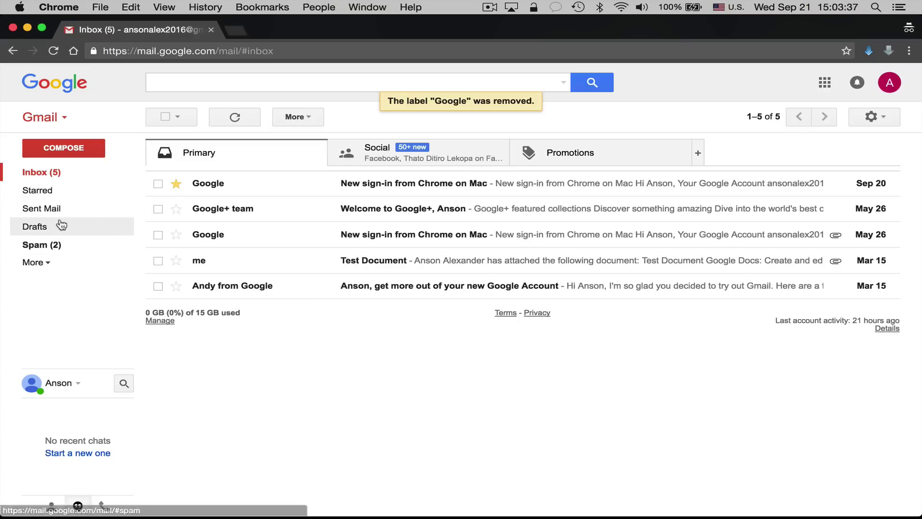
Step: Make the All Mail, Trash and Important labels always shown in the main label list, leaving the extra labels collapsed
{"action": "left_click", "coordinate": [47, 264]}
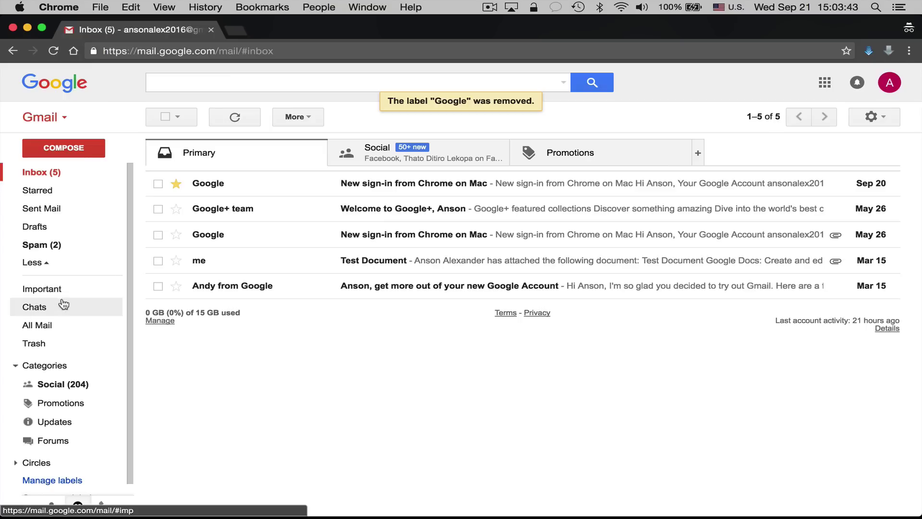
{"action": "left_click", "coordinate": [48, 328]}
{"action": "left_click_drag", "start_coordinate": [48, 329], "coordinate": [53, 210]}
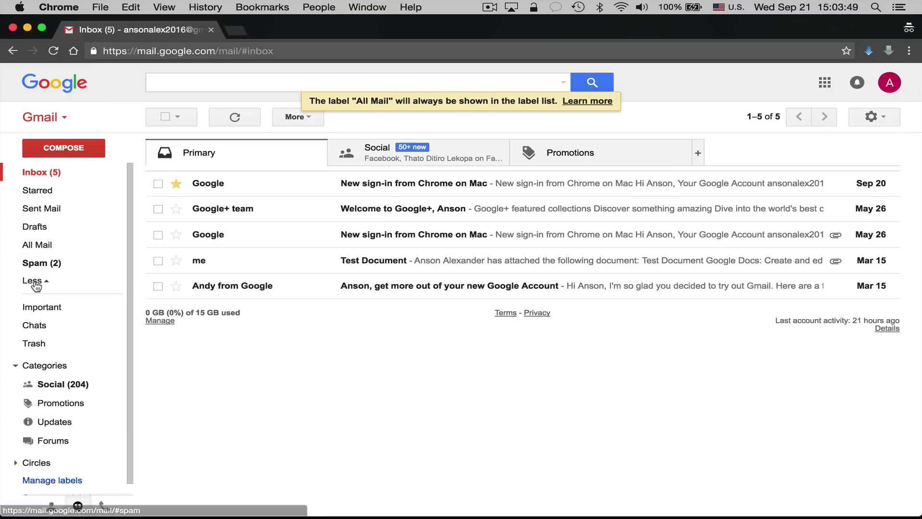
{"action": "left_click_drag", "start_coordinate": [43, 344], "coordinate": [55, 276]}
{"action": "left_click_drag", "start_coordinate": [46, 321], "coordinate": [60, 230]}
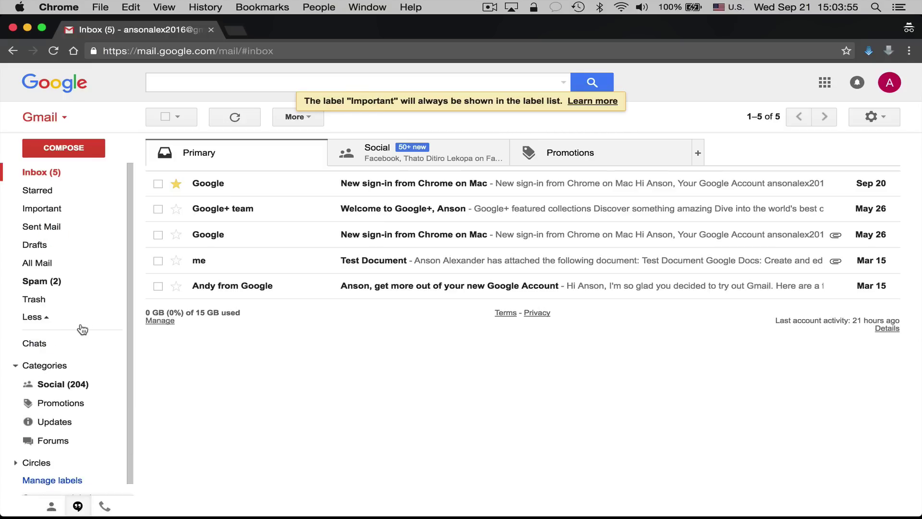
{"action": "left_click", "coordinate": [46, 319]}
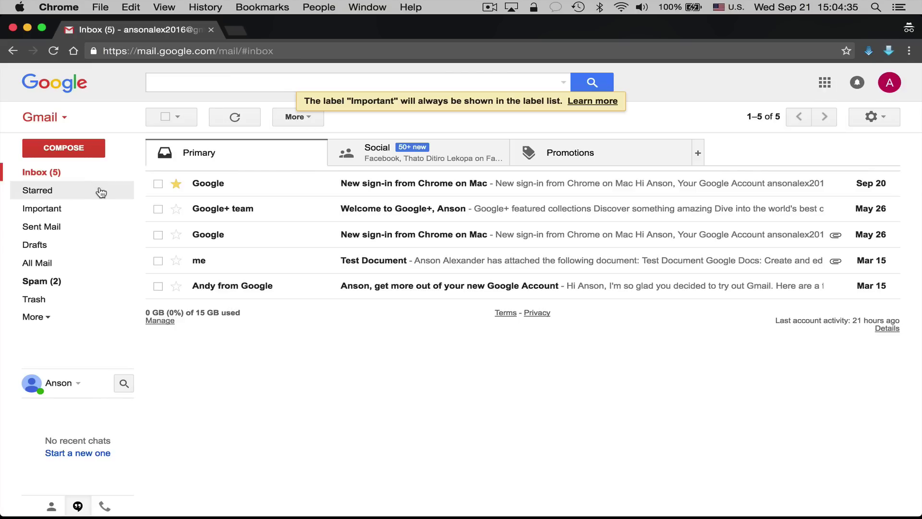
Step: Start a new message and address it to the suggested contact whose email address begins with "web"
{"action": "left_click", "coordinate": [78, 148]}
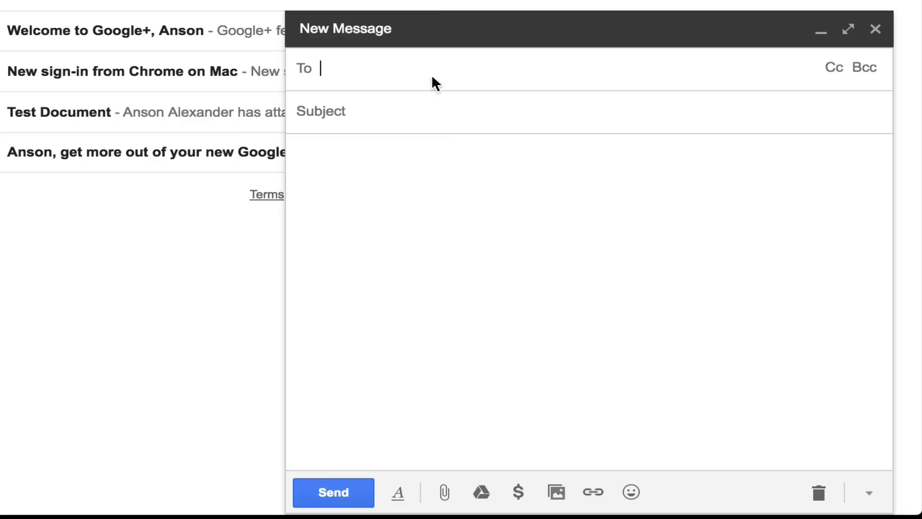
{"action": "left_click", "coordinate": [406, 185]}
{"action": "left_click", "coordinate": [368, 67]}
{"action": "type", "text": "web"}
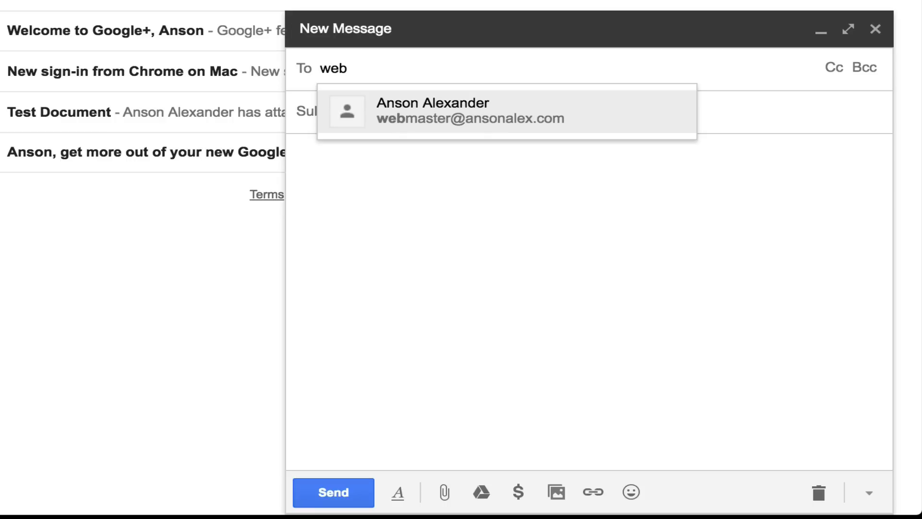
{"action": "left_click", "coordinate": [450, 114]}
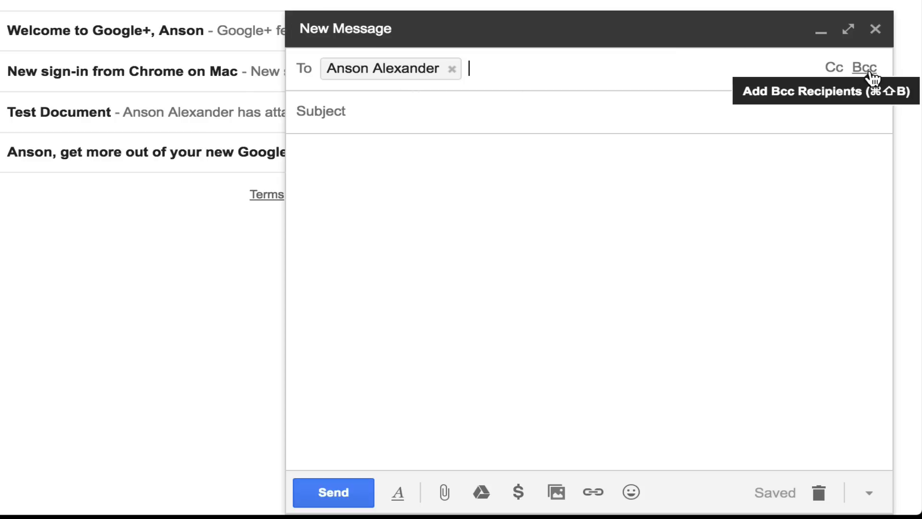
Step: Reveal the Cc and Bcc recipient fields of the new message and look at them without adding anyone
{"action": "left_click", "coordinate": [835, 68]}
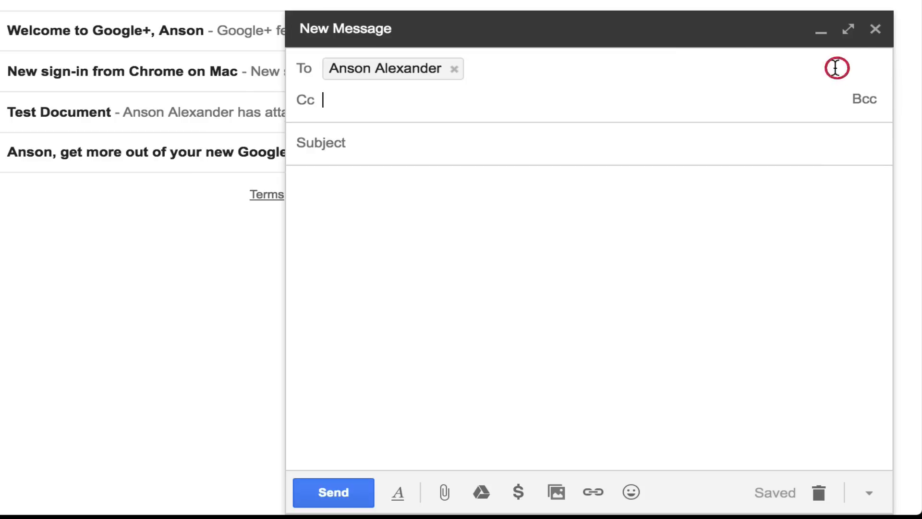
{"action": "left_click", "coordinate": [855, 100]}
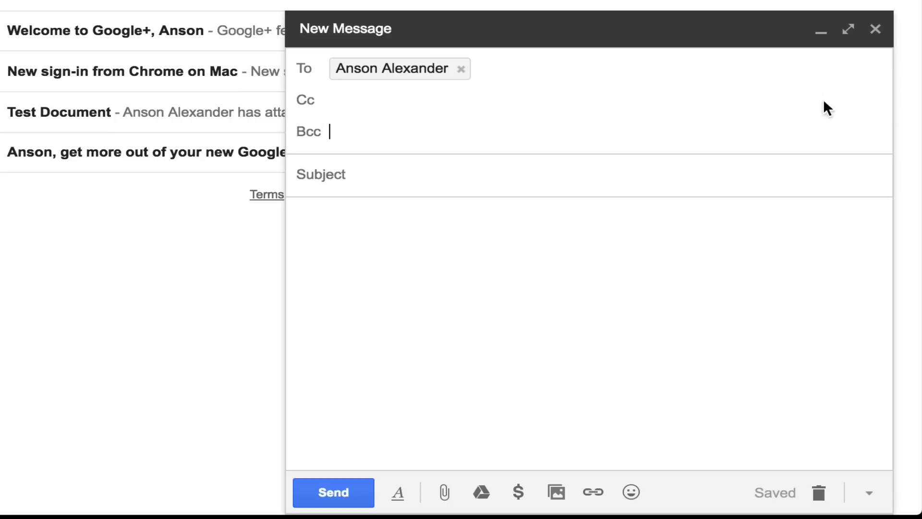
{"action": "left_click", "coordinate": [359, 107]}
{"action": "left_click", "coordinate": [365, 129]}
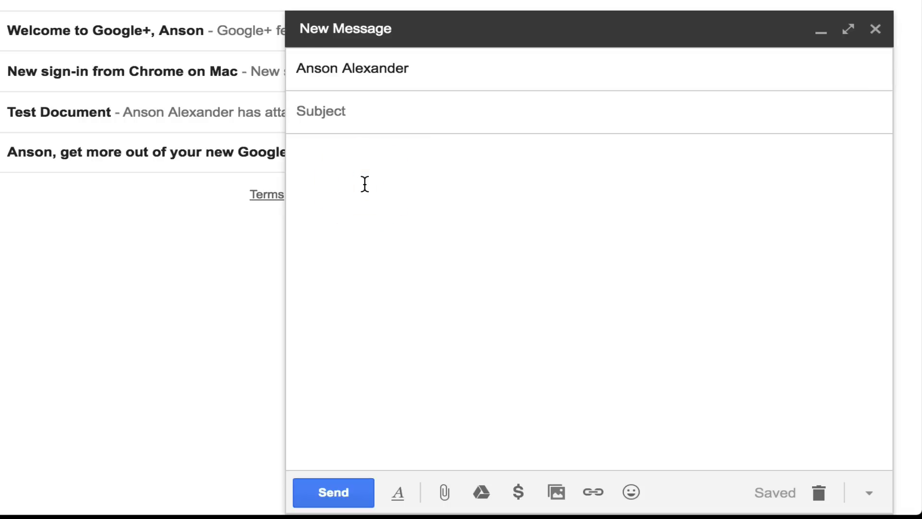
Step: Give the message the subject "Test Email" and the body text "Here is the test email I said I would send."
{"action": "type", "text": "Test Email"}
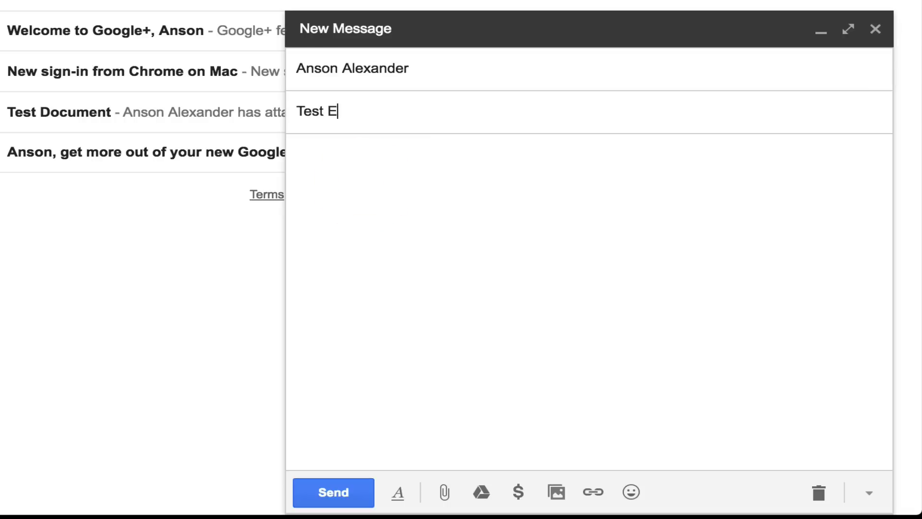
{"action": "left_click", "coordinate": [385, 179]}
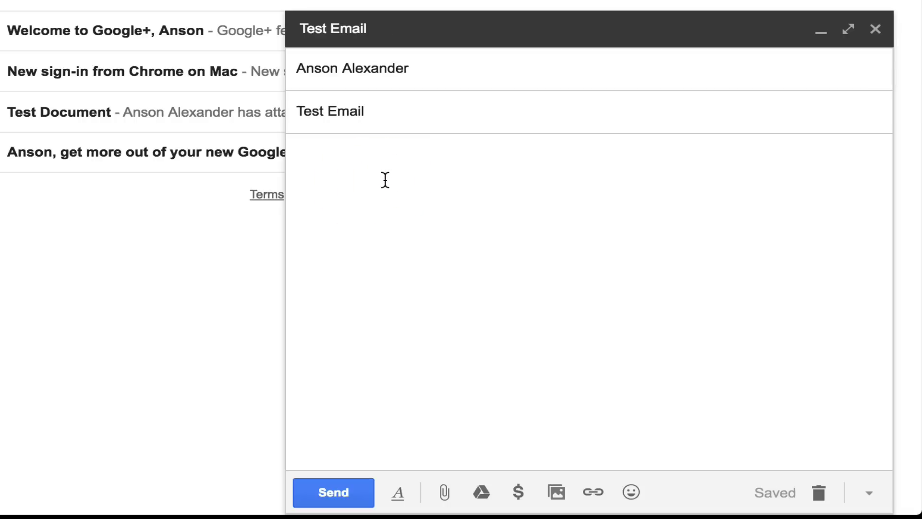
{"action": "type", "text": "Here is the test "}
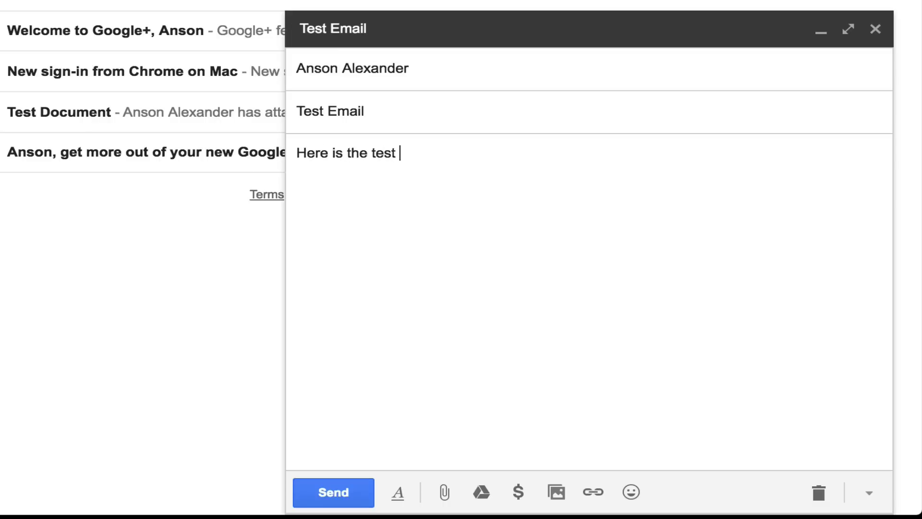
{"action": "type", "text": "email I said I would send."}
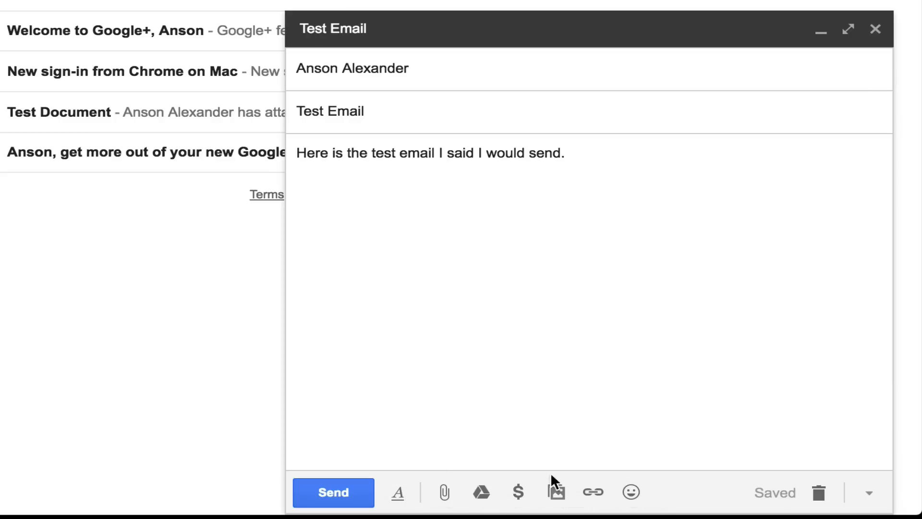
Step: Review the text formatting options for the message, including the alignment choices, and hide them again
{"action": "left_click", "coordinate": [402, 492]}
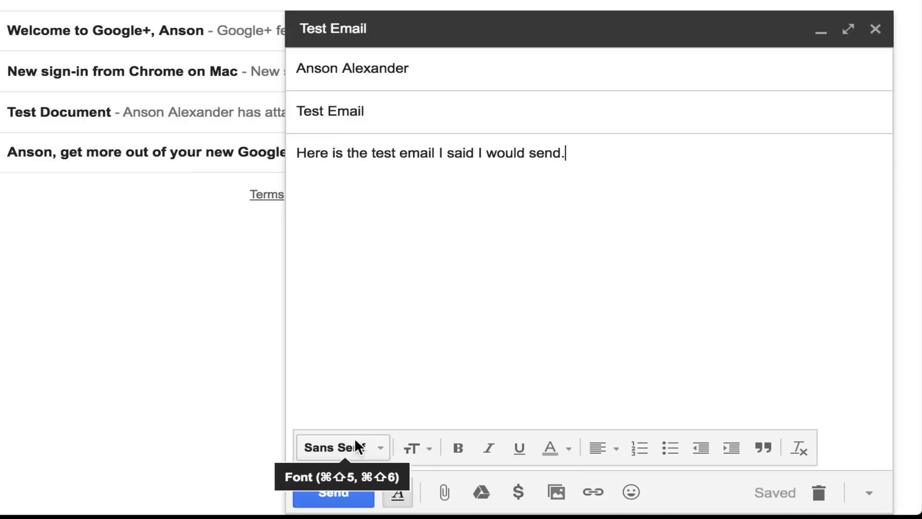
{"action": "left_click", "coordinate": [601, 448]}
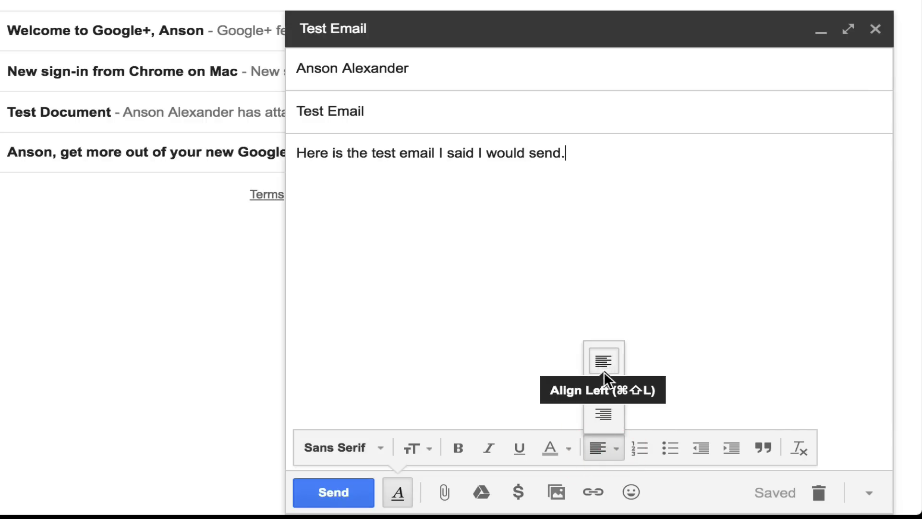
{"action": "left_click", "coordinate": [700, 394]}
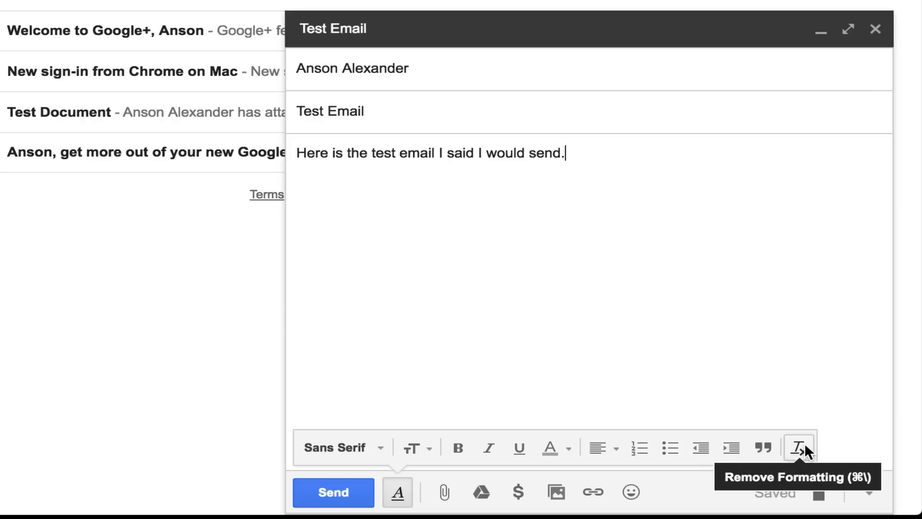
{"action": "left_click", "coordinate": [396, 488]}
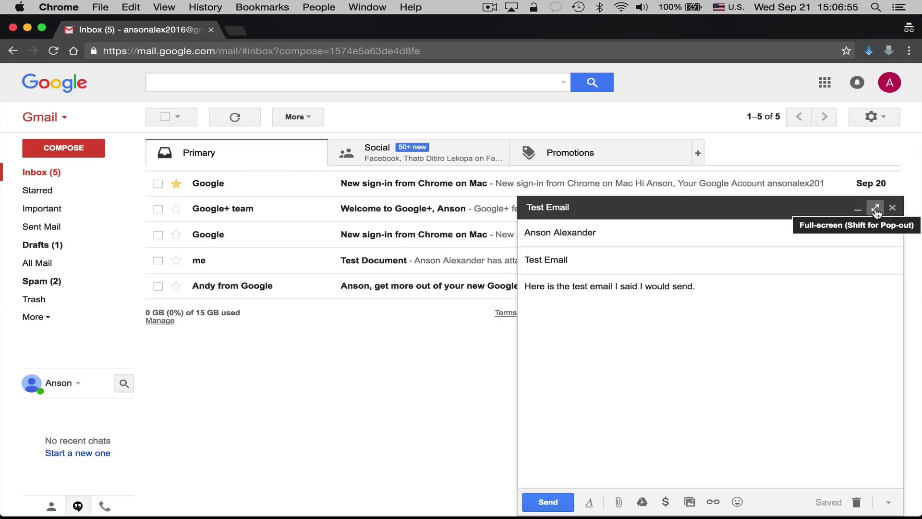
Step: View the Test Email draft in full-screen mode and restore it to its normal size
{"action": "left_click", "coordinate": [875, 209]}
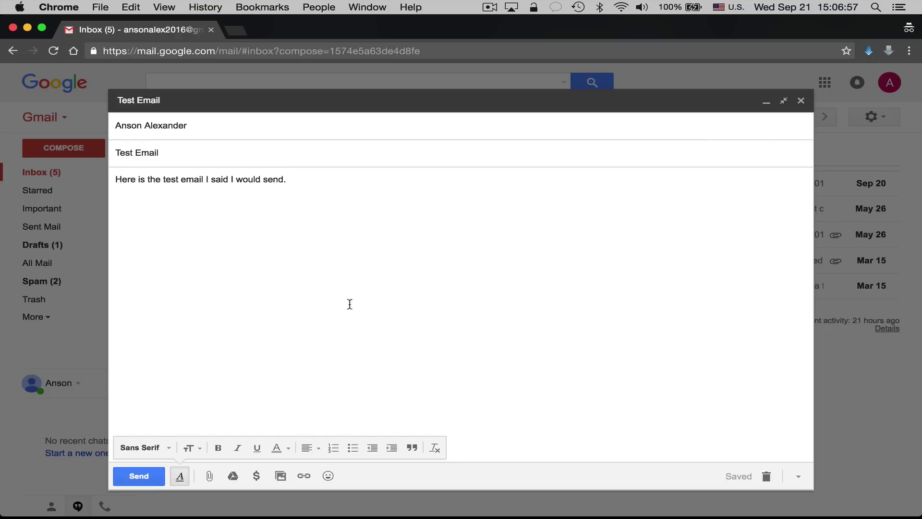
{"action": "left_click", "coordinate": [784, 101]}
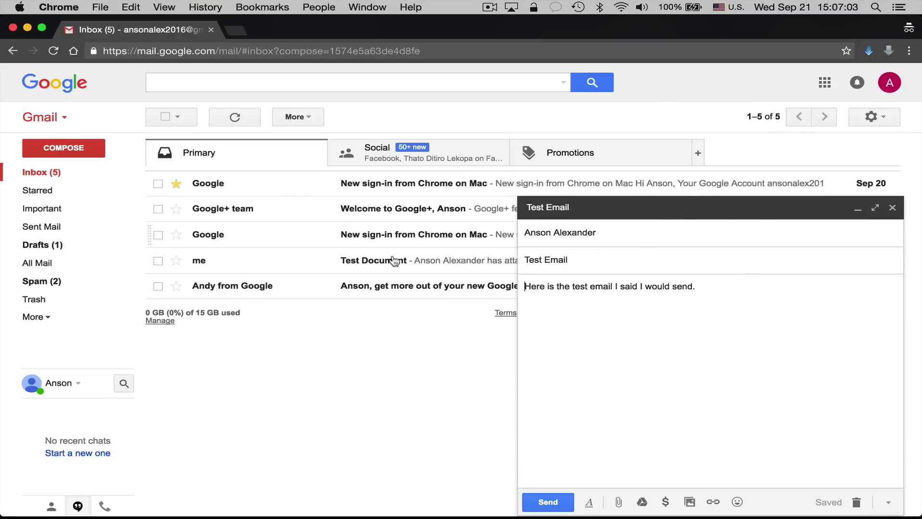
Step: Open the May 26 welcome email from the Google+ team and read through it with the draft still open
{"action": "left_click", "coordinate": [334, 211]}
{"action": "scroll", "coordinate": [344, 309], "scroll_direction": "down", "scroll_amount": 4}
{"action": "scroll", "coordinate": [346, 307], "scroll_direction": "up", "scroll_amount": 1}
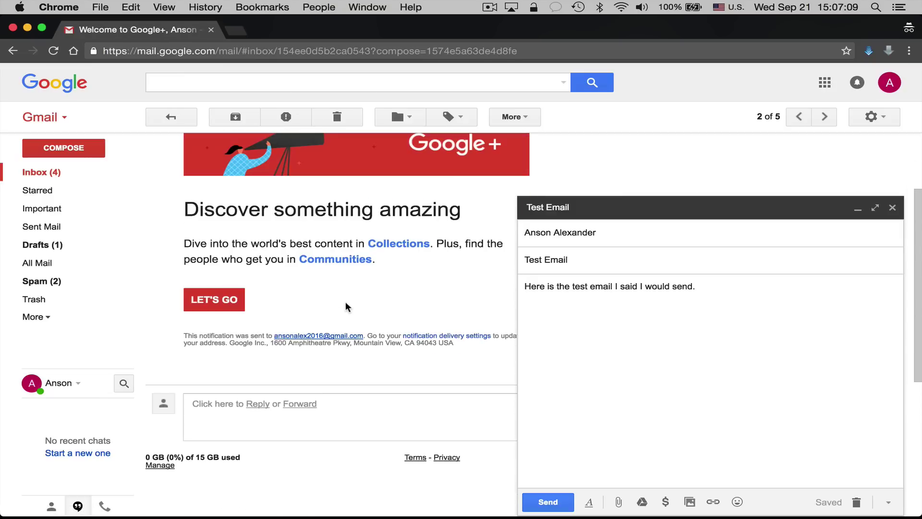
Step: Minimize the Test Email draft, restore it, and send the message
{"action": "left_click", "coordinate": [856, 208]}
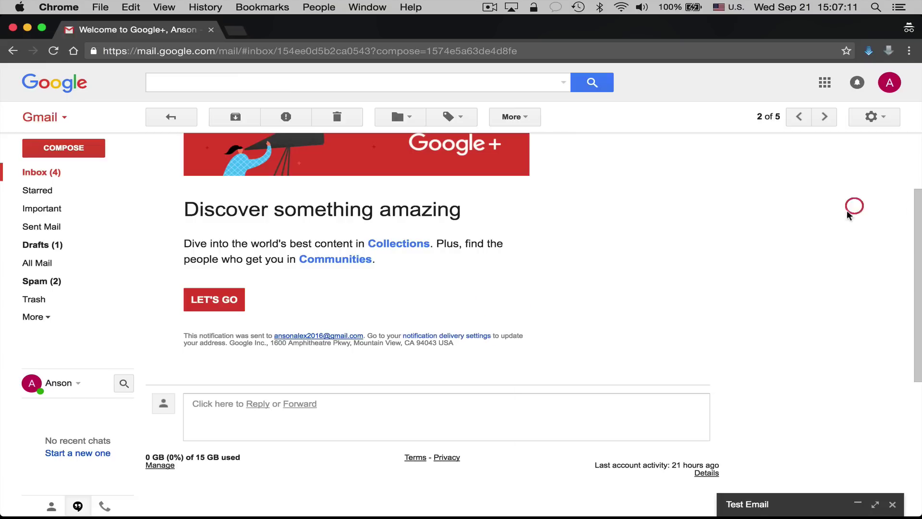
{"action": "left_click", "coordinate": [847, 502]}
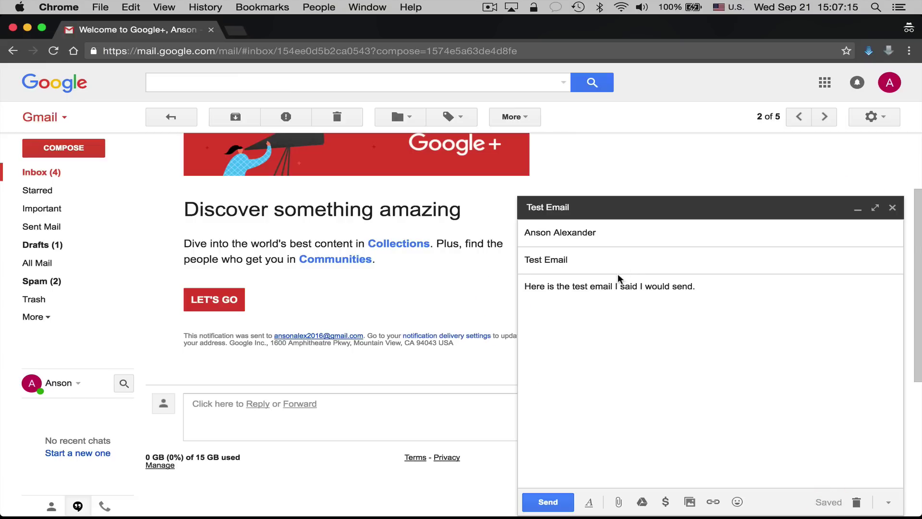
{"action": "scroll", "coordinate": [400, 305], "scroll_direction": "up", "scroll_amount": 3}
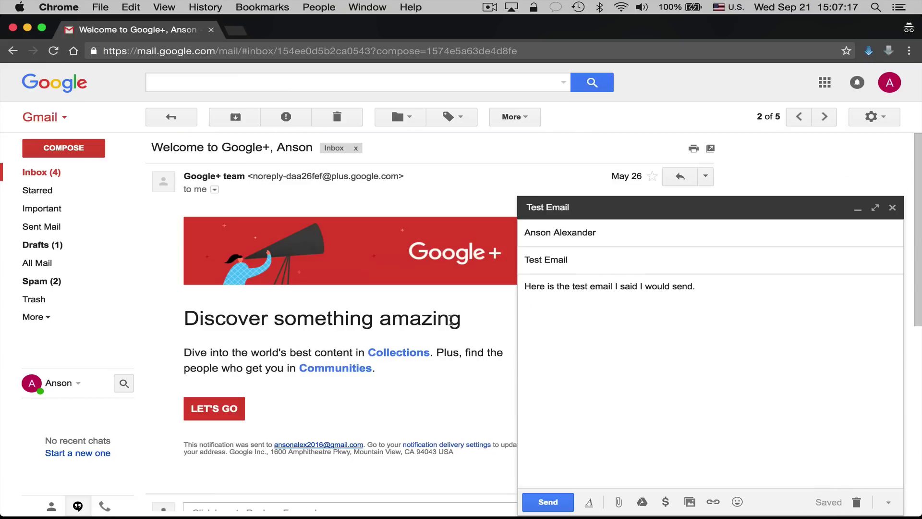
{"action": "left_click", "coordinate": [553, 502]}
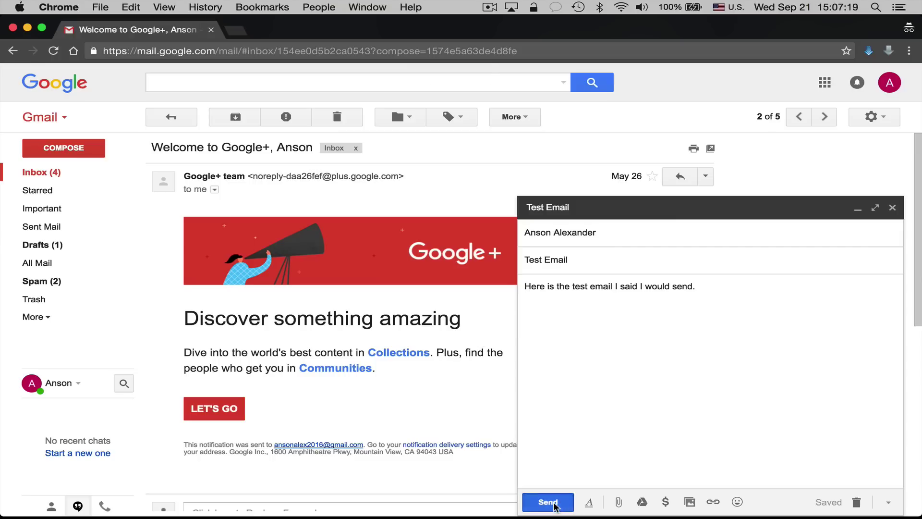
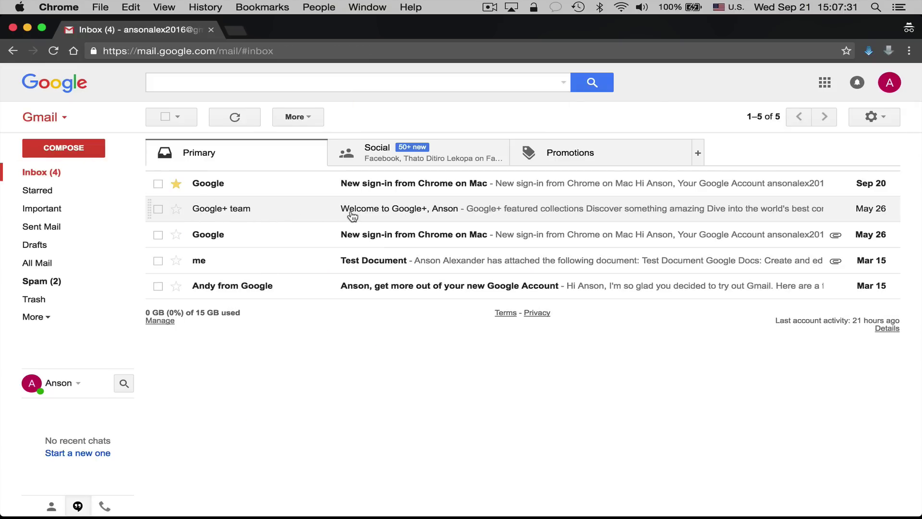
Step: Open the Gmail settings, look through the General options down to the end, and go back to the inbox without saving
{"action": "mouse_move", "coordinate": [232, 211]}
{"action": "left_click", "coordinate": [876, 121]}
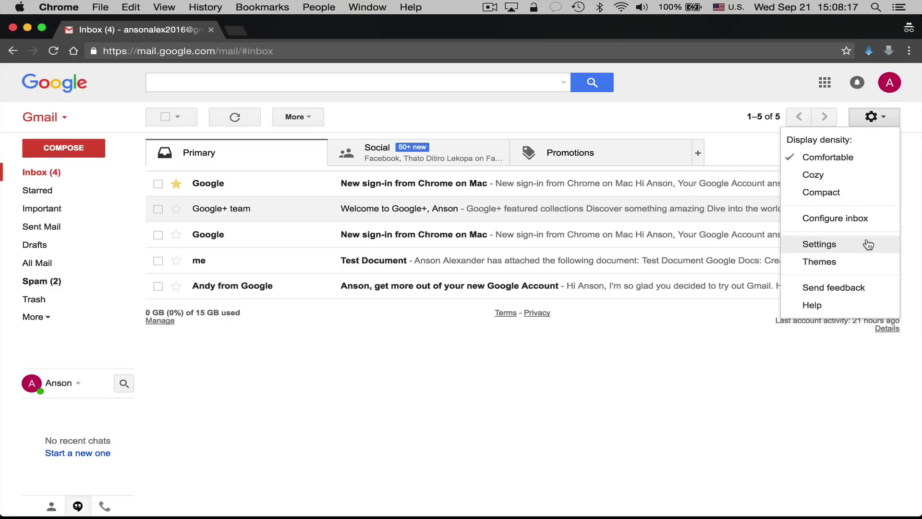
{"action": "left_click", "coordinate": [811, 243]}
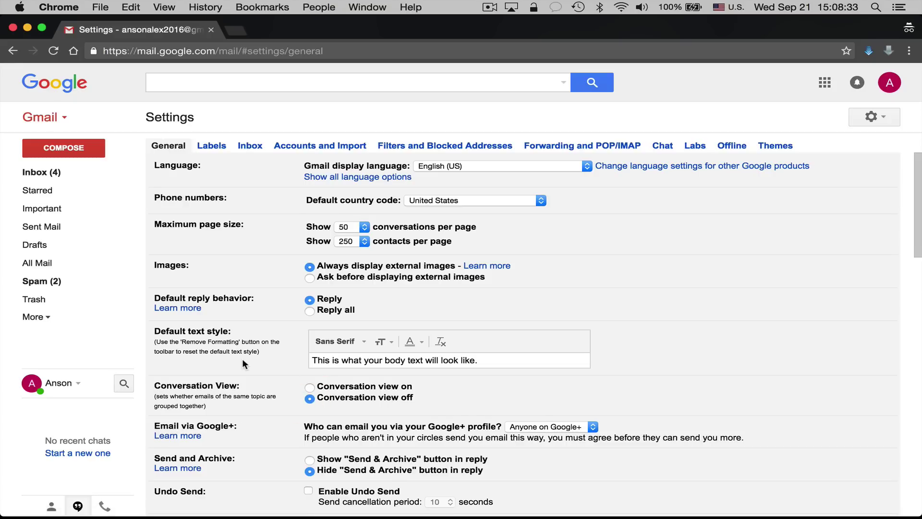
{"action": "scroll", "coordinate": [242, 358], "scroll_direction": "down", "scroll_amount": 10}
{"action": "scroll", "coordinate": [249, 360], "scroll_direction": "down", "scroll_amount": 5}
{"action": "left_click", "coordinate": [489, 358]}
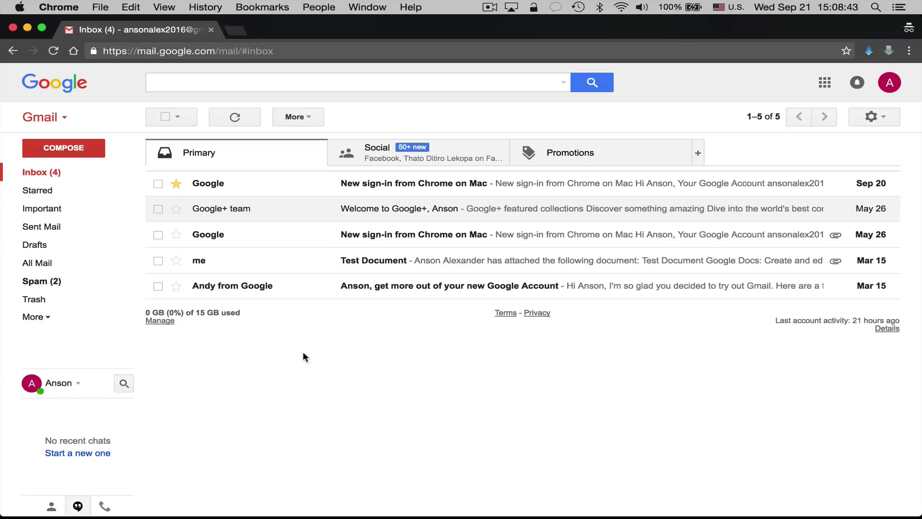
Step: Open the Mar 15 "Test Document" email from the inbox
{"action": "left_click", "coordinate": [333, 266]}
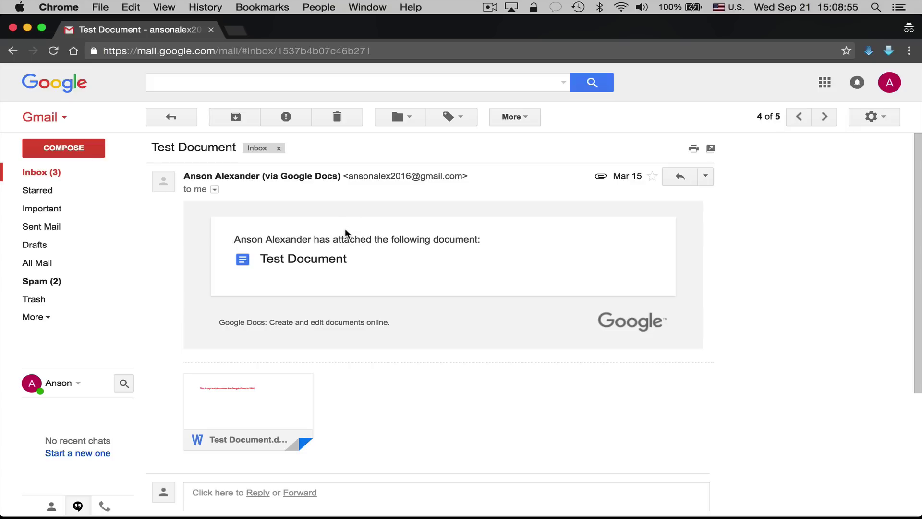
Step: Examine the Test Document email's attachment, message actions, and move and label options without choosing any
{"action": "scroll", "coordinate": [394, 301], "scroll_direction": "down", "scroll_amount": 2}
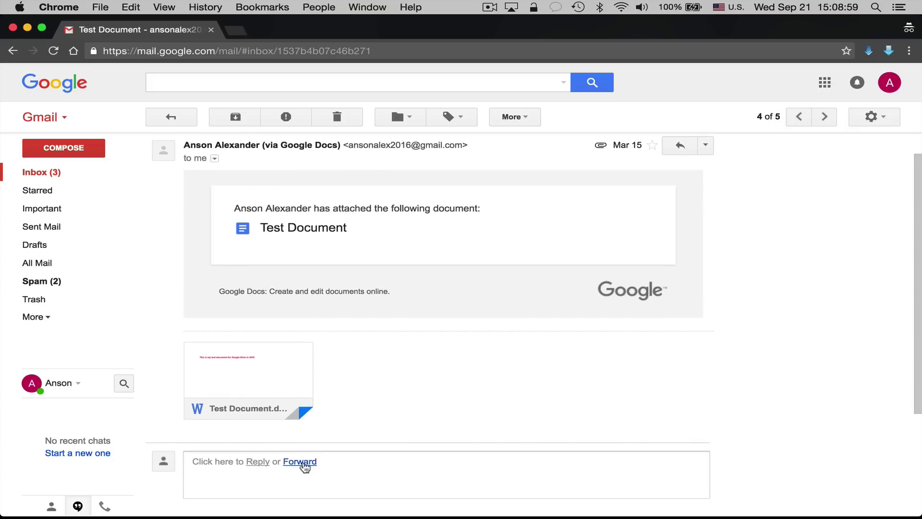
{"action": "mouse_move", "coordinate": [269, 369]}
{"action": "left_click", "coordinate": [708, 152]}
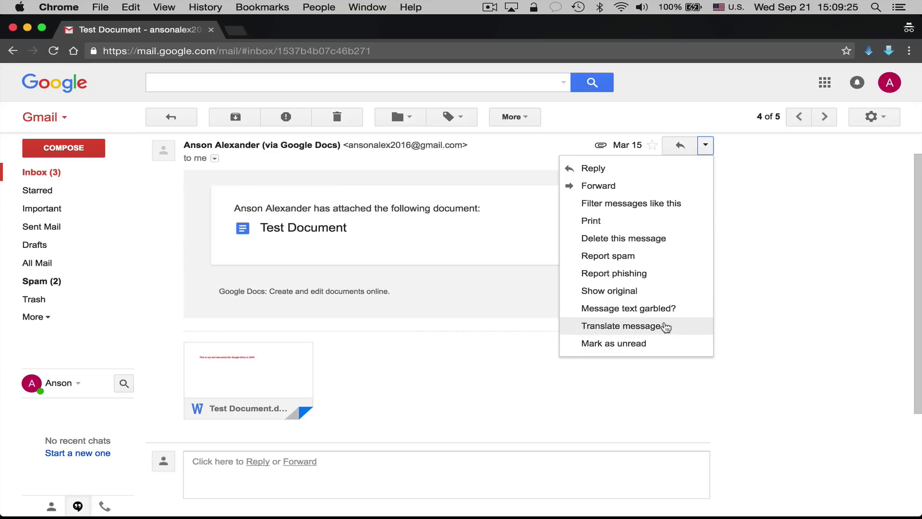
{"action": "left_click", "coordinate": [755, 302]}
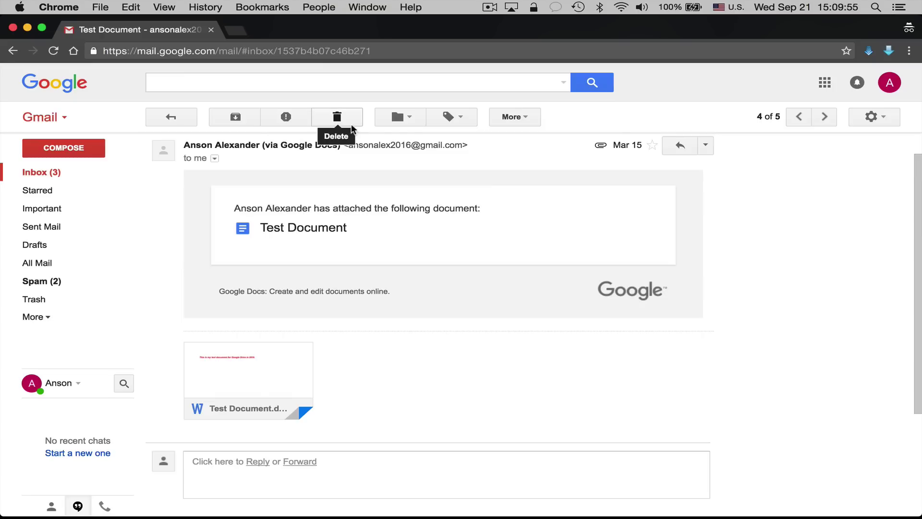
{"action": "left_click", "coordinate": [400, 117]}
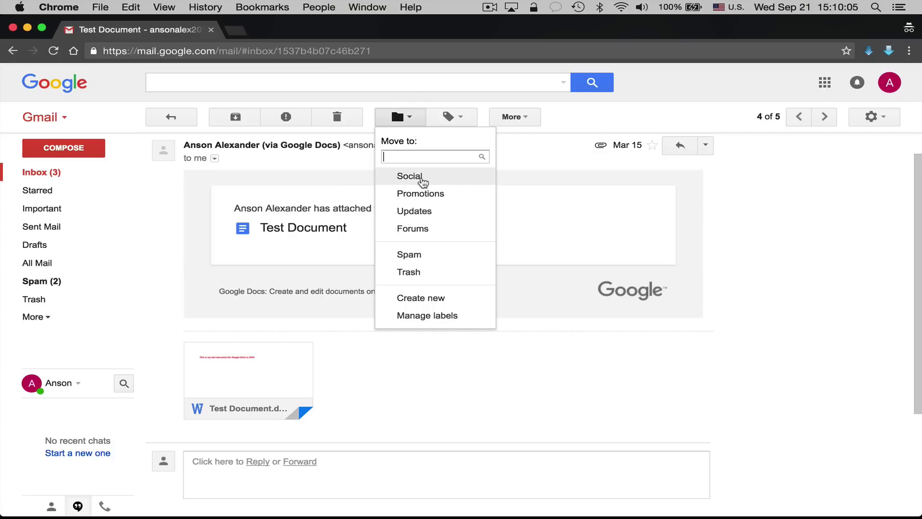
{"action": "left_click", "coordinate": [410, 116]}
{"action": "left_click", "coordinate": [462, 116]}
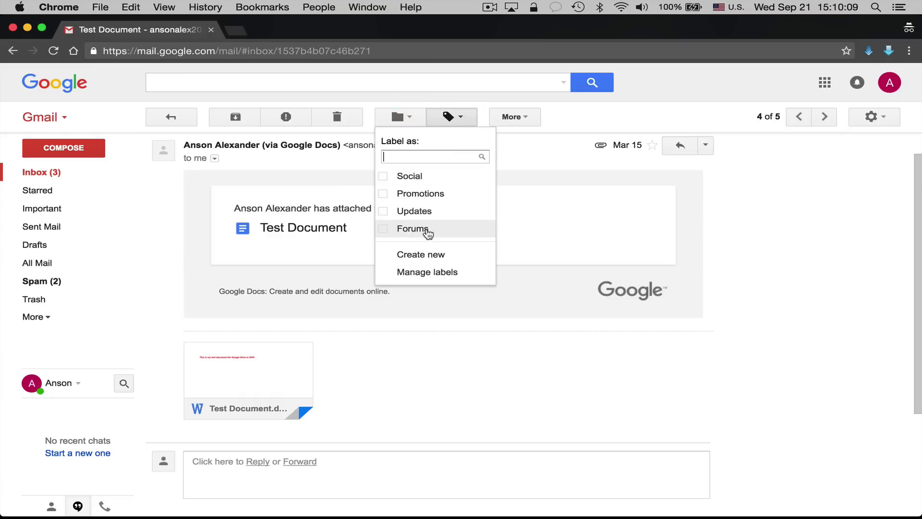
{"action": "left_click", "coordinate": [448, 120]}
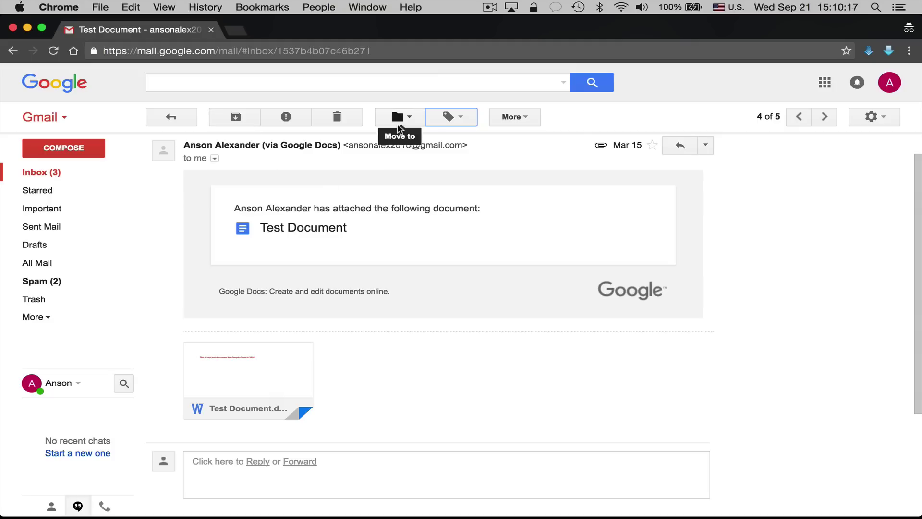
Step: Return to the inbox, select the Test Document email, and reopen it to view its available move destinations
{"action": "left_click", "coordinate": [53, 176]}
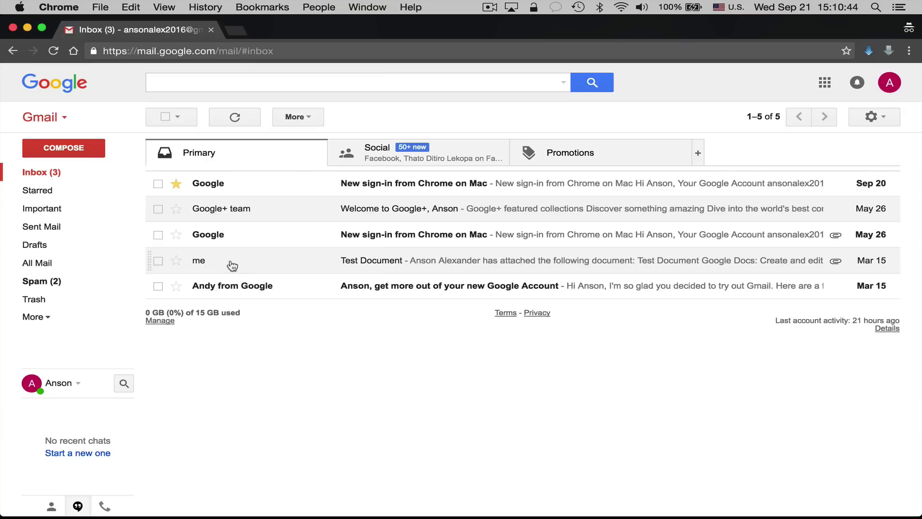
{"action": "left_click", "coordinate": [158, 261]}
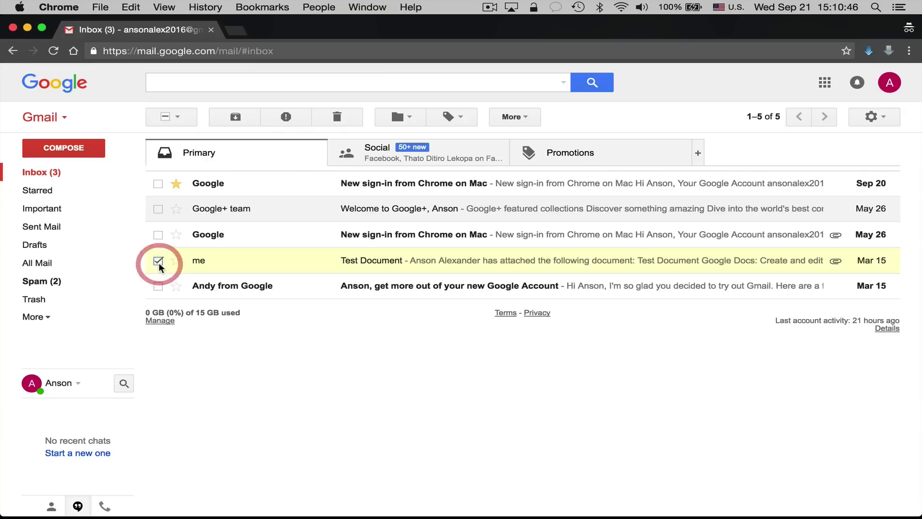
{"action": "left_click", "coordinate": [283, 263]}
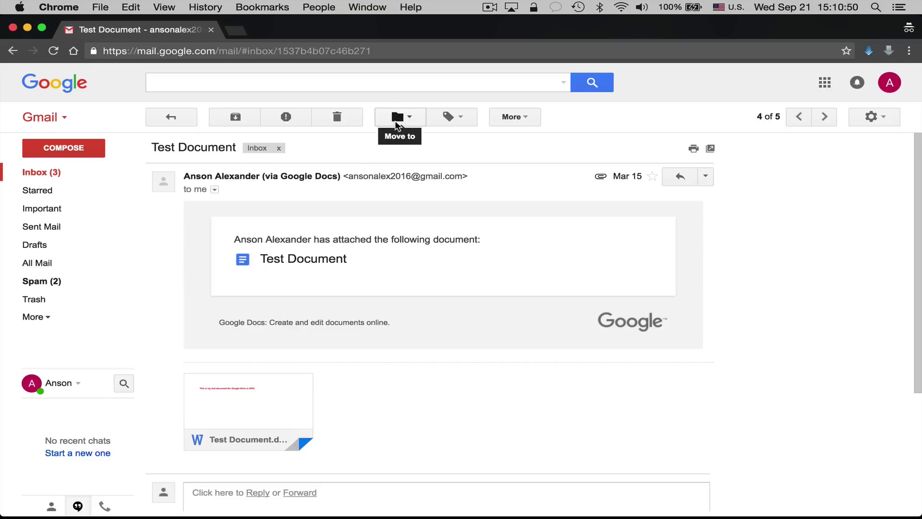
{"action": "left_click", "coordinate": [398, 121]}
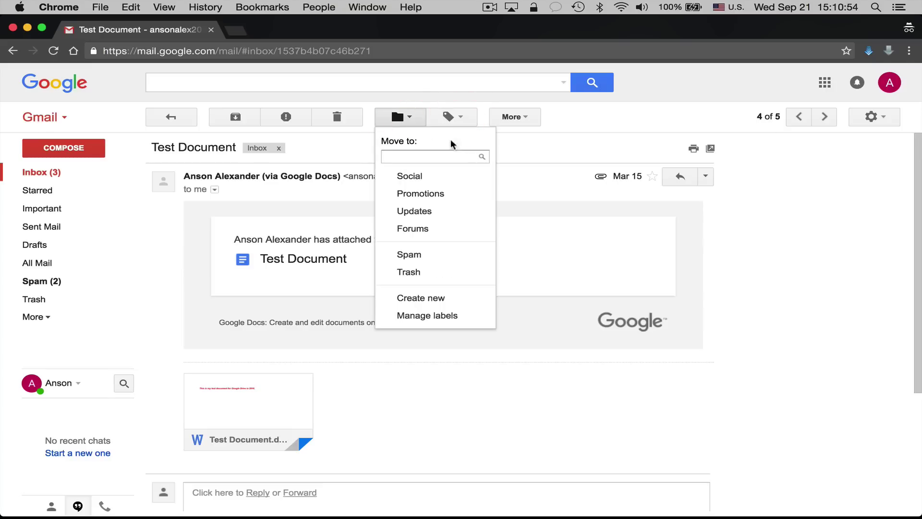
{"action": "left_click", "coordinate": [513, 163]}
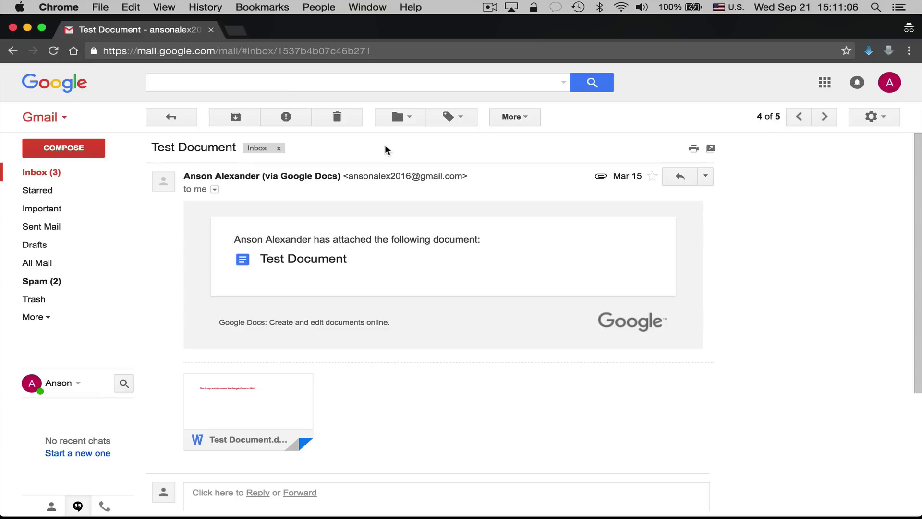
Step: Create a new label named "Test" for the open Test Document email, without nesting it
{"action": "left_click", "coordinate": [461, 119]}
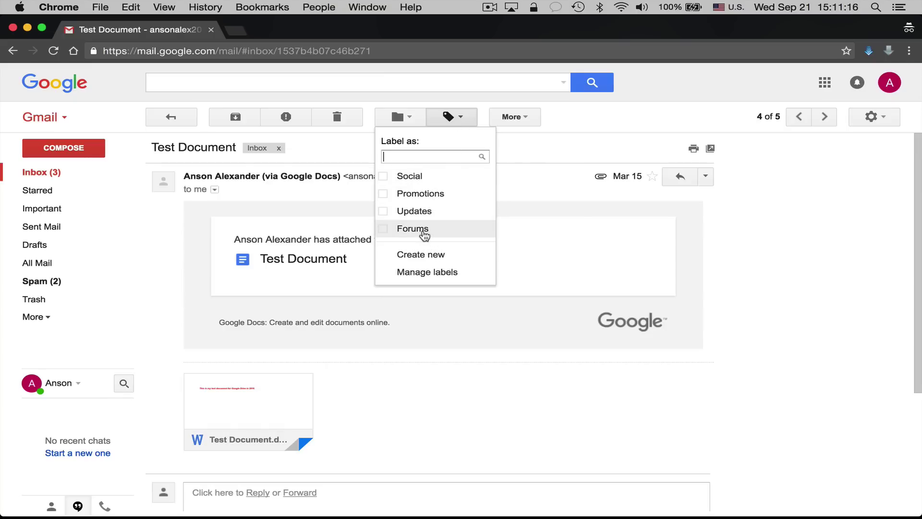
{"action": "left_click", "coordinate": [430, 257]}
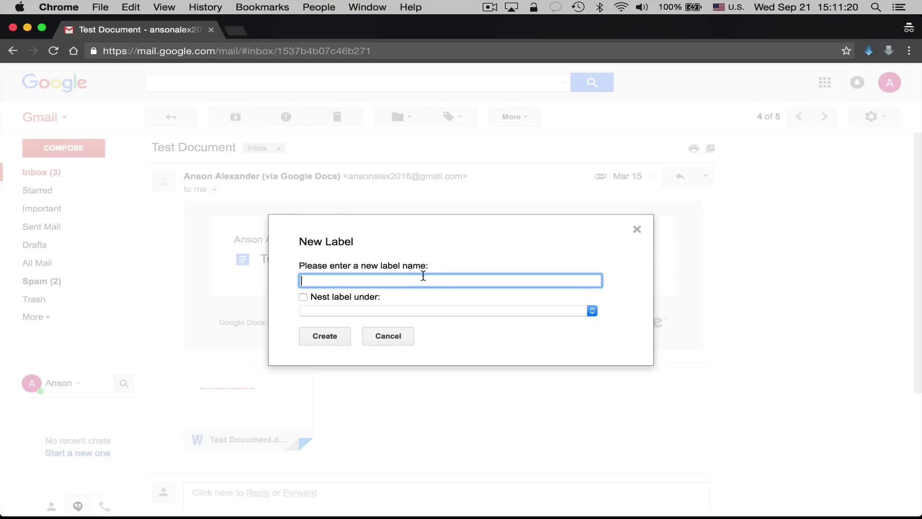
{"action": "type", "text": "Test"}
{"action": "left_click", "coordinate": [319, 336]}
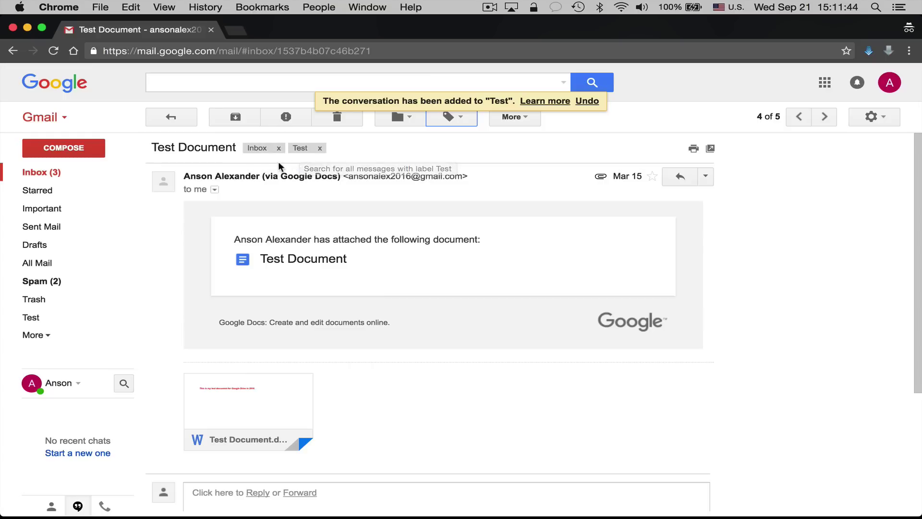
Step: Check how the Test Document email is listed in the inbox and under the Test label, and return to the inbox
{"action": "left_click", "coordinate": [90, 174]}
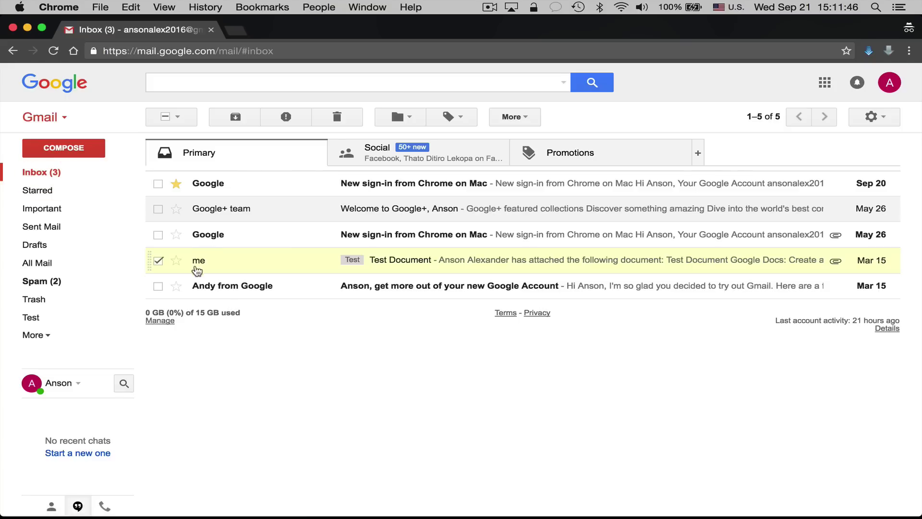
{"action": "left_click", "coordinate": [54, 322]}
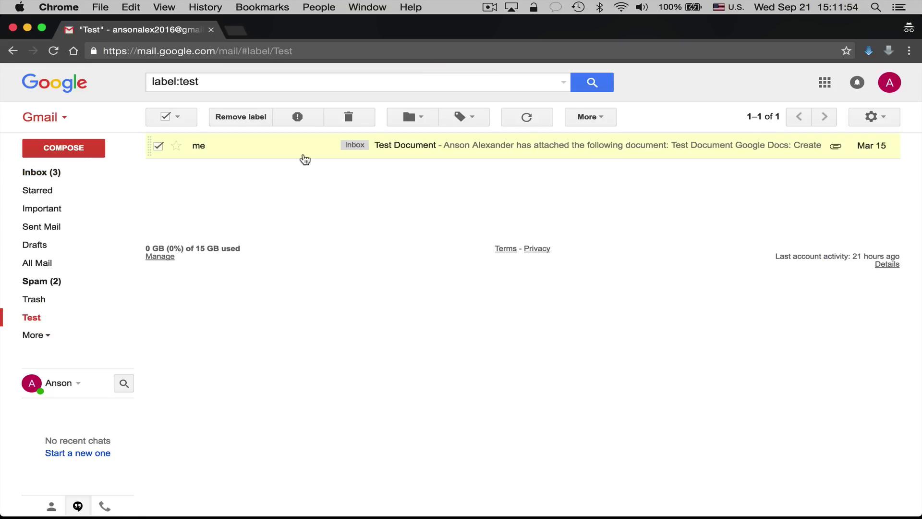
{"action": "left_click", "coordinate": [58, 175]}
Step: Open the Test Document email, remove its Test label, and check the label's message list before returning to the inbox
{"action": "left_click", "coordinate": [303, 260]}
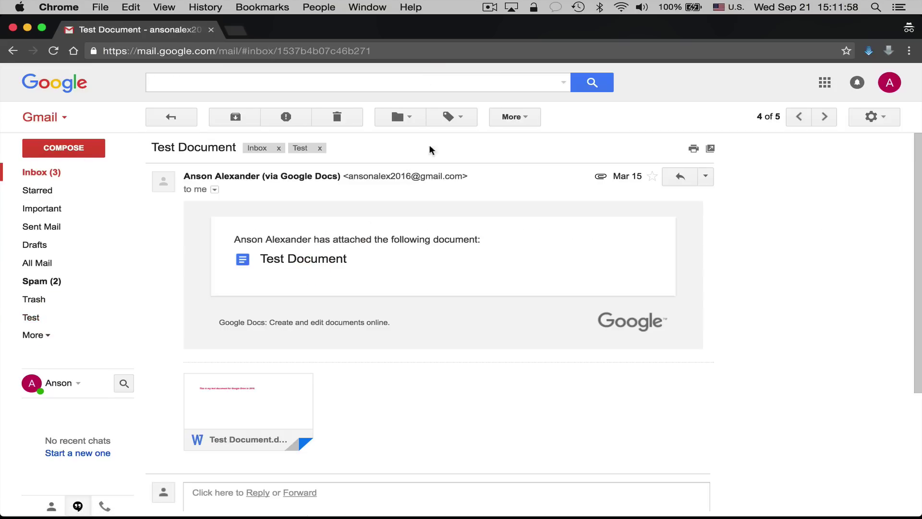
{"action": "left_click", "coordinate": [456, 119]}
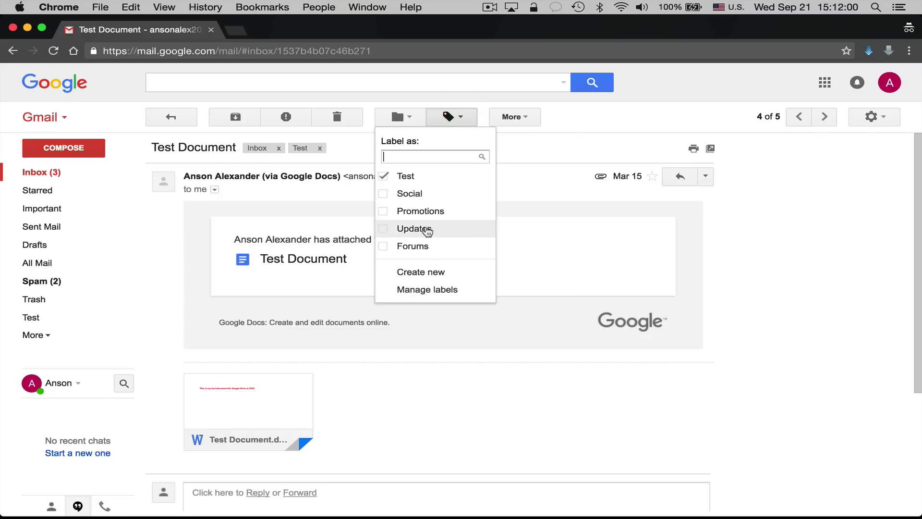
{"action": "left_click", "coordinate": [553, 171]}
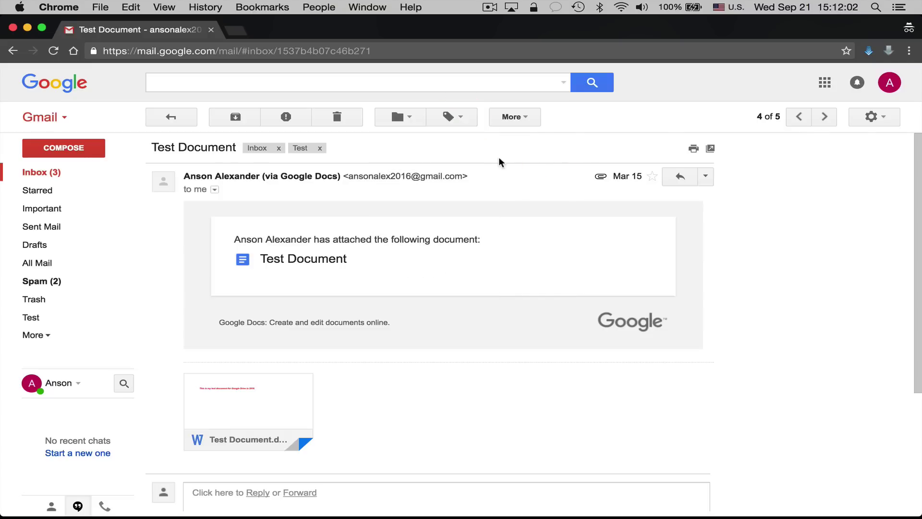
{"action": "left_click", "coordinate": [454, 123]}
{"action": "left_click", "coordinate": [386, 176]}
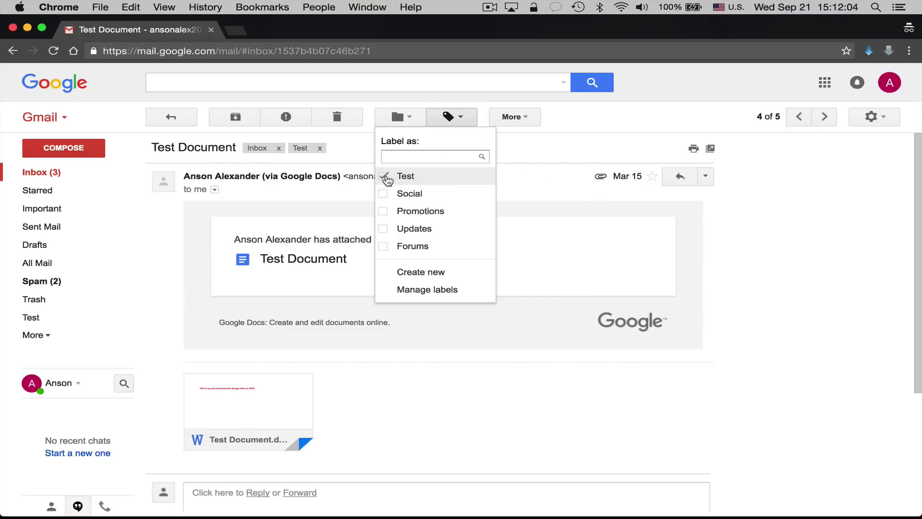
{"action": "left_click", "coordinate": [410, 272]}
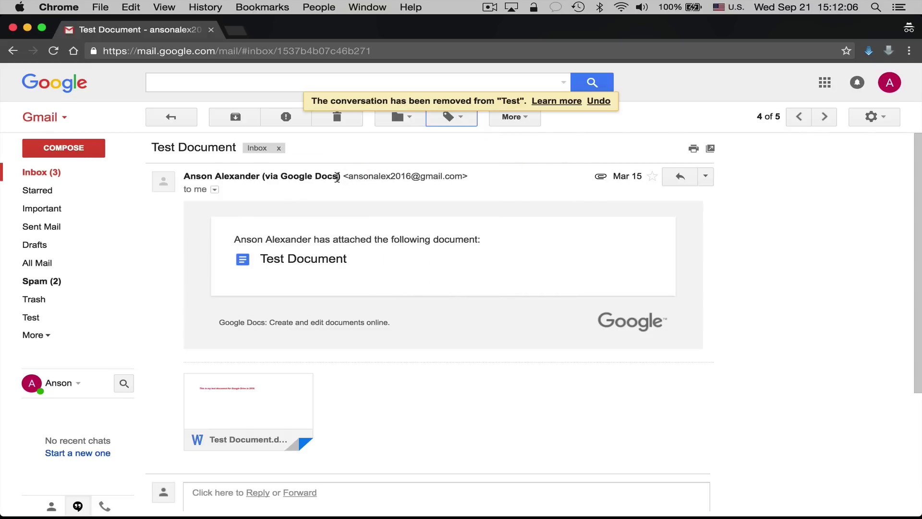
{"action": "left_click", "coordinate": [40, 317]}
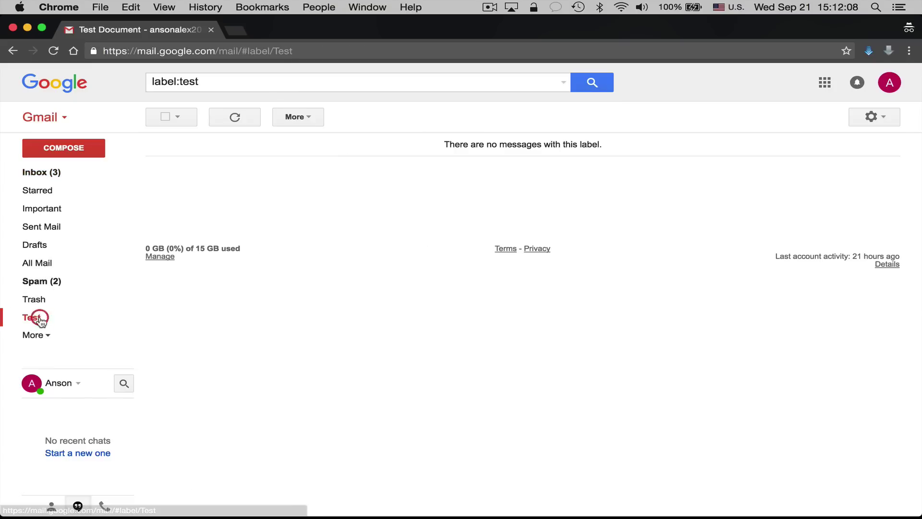
{"action": "left_click", "coordinate": [30, 172]}
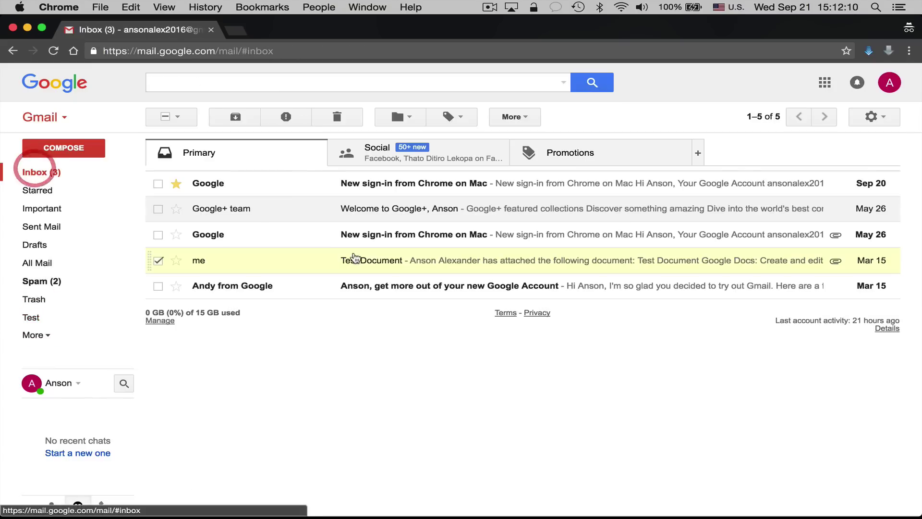
Step: Open the Test Document email, move it out of the inbox to Test, and view that label's messages
{"action": "left_click", "coordinate": [319, 258]}
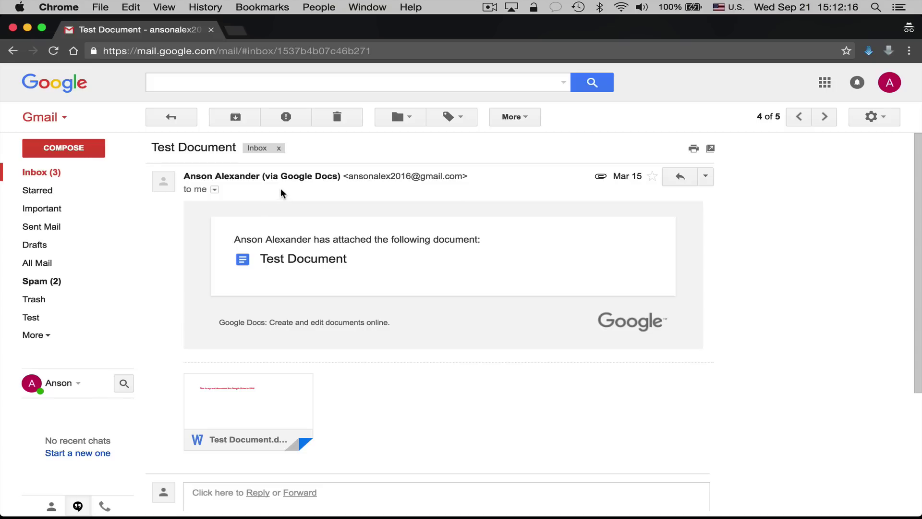
{"action": "left_click", "coordinate": [410, 121]}
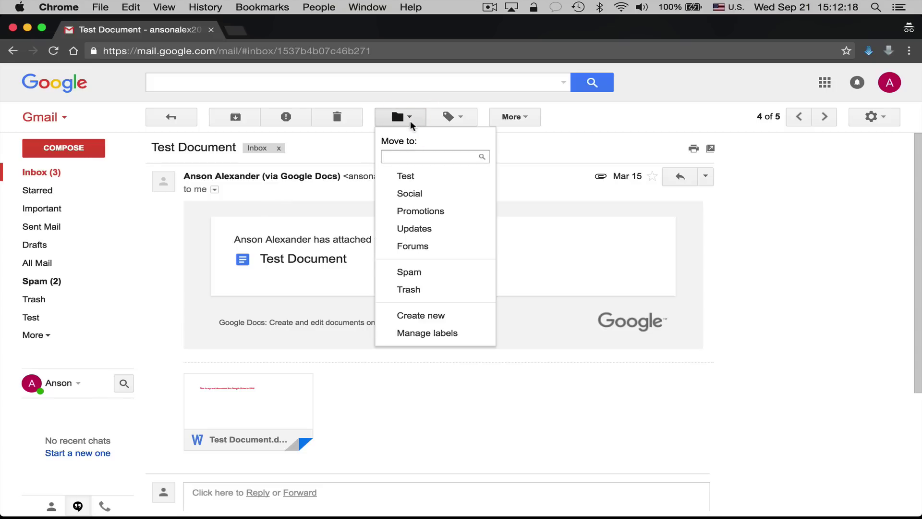
{"action": "left_click", "coordinate": [418, 177]}
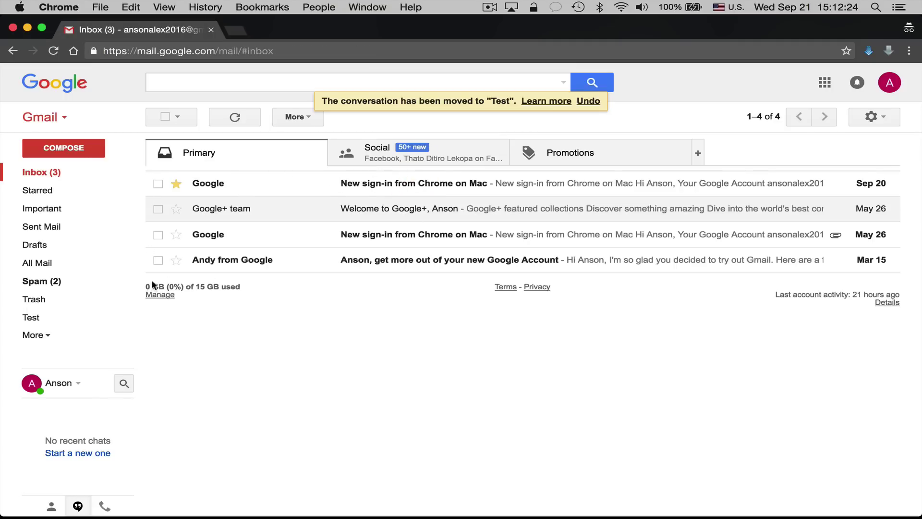
{"action": "left_click", "coordinate": [56, 318]}
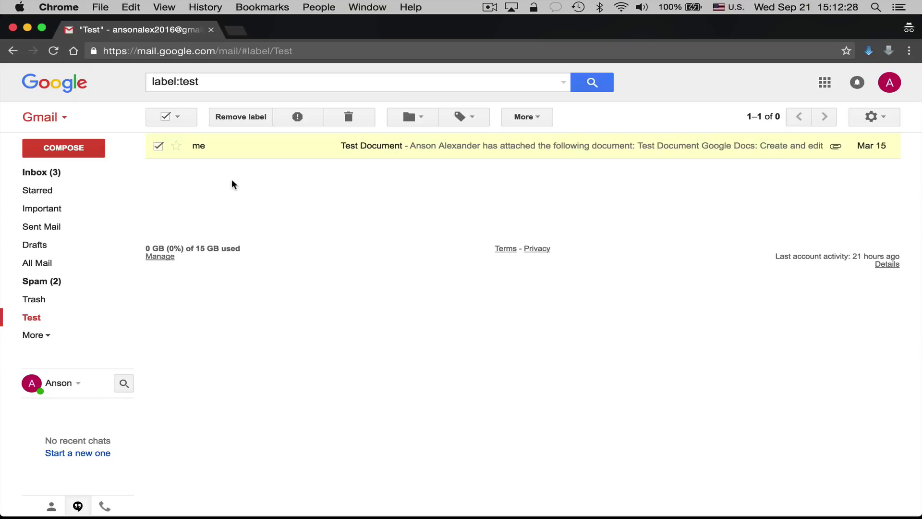
Step: Open the May 26 welcome email from the Google+ team in the inbox and archive it
{"action": "left_click", "coordinate": [80, 177]}
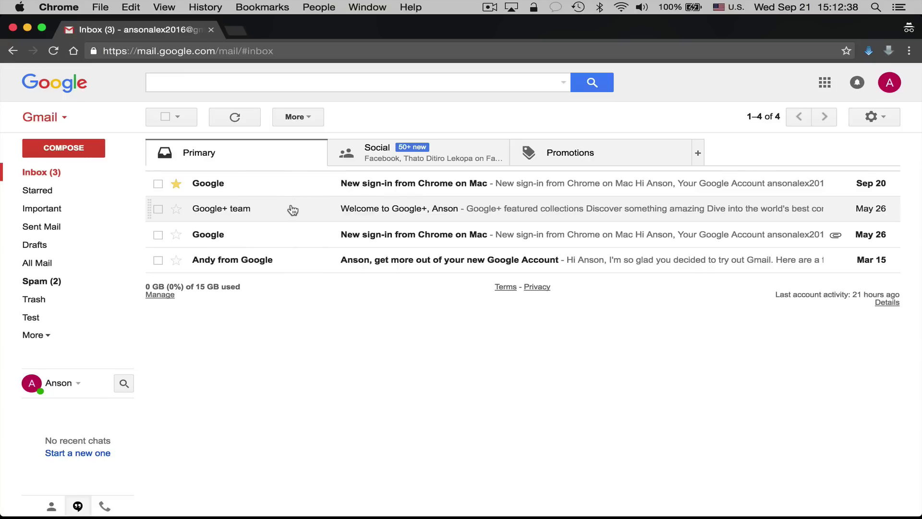
{"action": "left_click", "coordinate": [316, 211]}
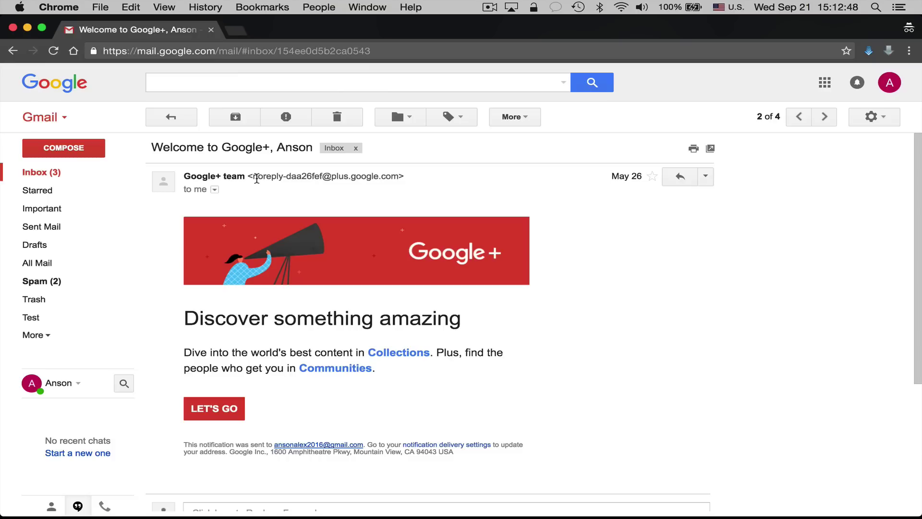
{"action": "left_click", "coordinate": [245, 121]}
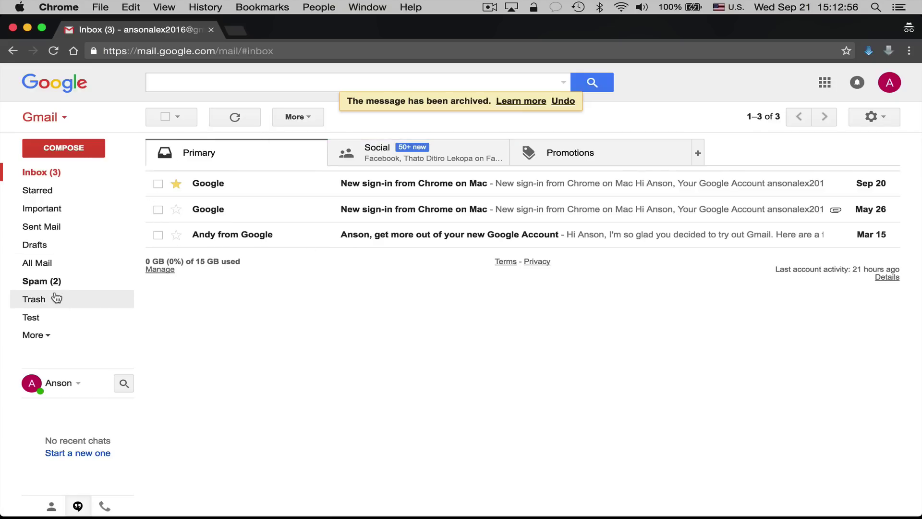
Step: Open All Mail and look through the first page of messages down to the end and back
{"action": "left_click", "coordinate": [30, 264]}
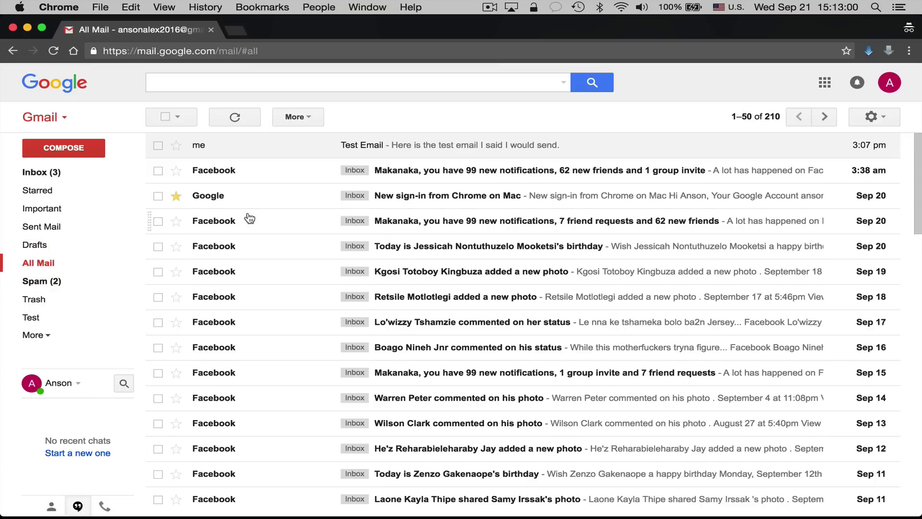
{"action": "scroll", "coordinate": [249, 219], "scroll_direction": "down", "scroll_amount": 7}
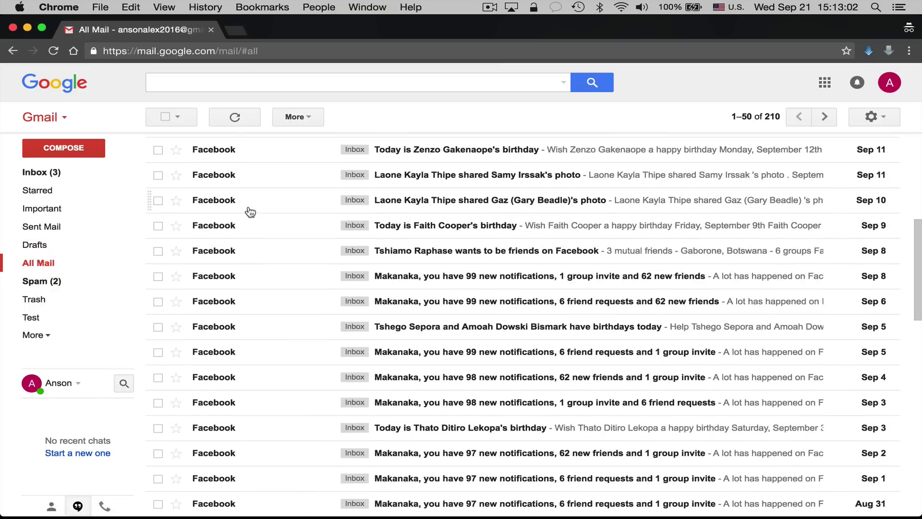
{"action": "scroll", "coordinate": [249, 212], "scroll_direction": "down", "scroll_amount": 8}
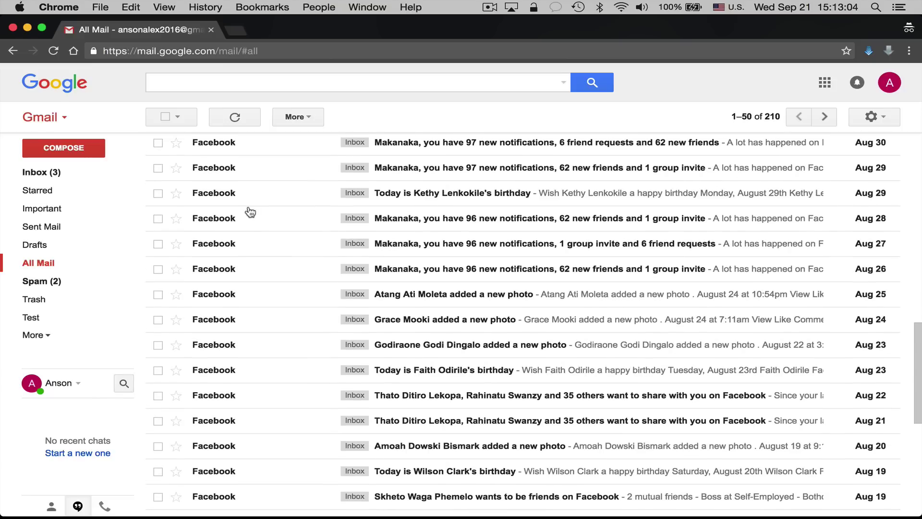
{"action": "scroll", "coordinate": [268, 246], "scroll_direction": "down", "scroll_amount": 7}
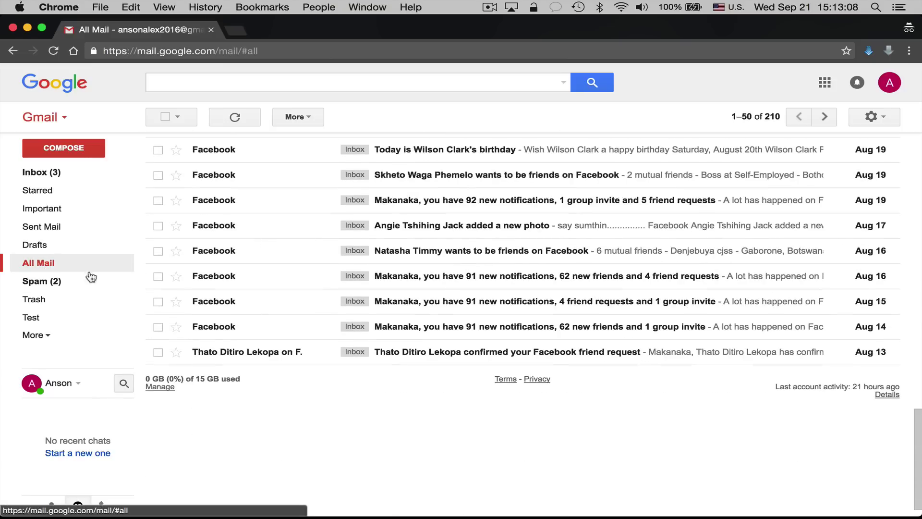
{"action": "scroll", "coordinate": [289, 302], "scroll_direction": "up", "scroll_amount": 7}
{"action": "scroll", "coordinate": [298, 308], "scroll_direction": "up", "scroll_amount": 10}
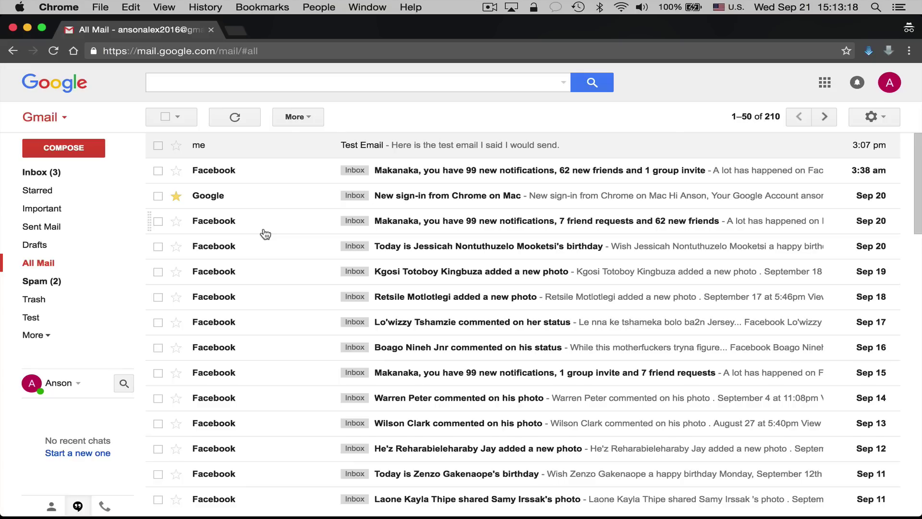
Step: Search all mail for "gmail" and look through the first page of results to the end and back
{"action": "left_click", "coordinate": [192, 86]}
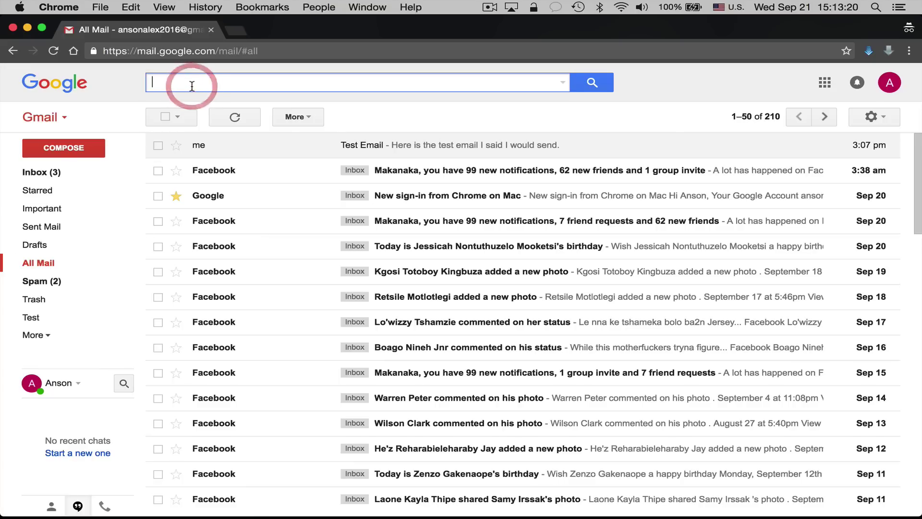
{"action": "type", "text": "gmail"}
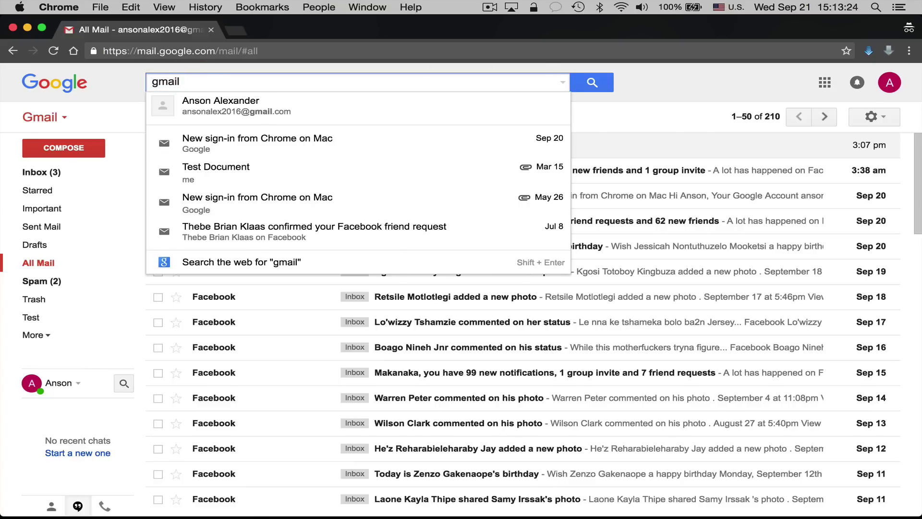
{"action": "key", "text": "Return"}
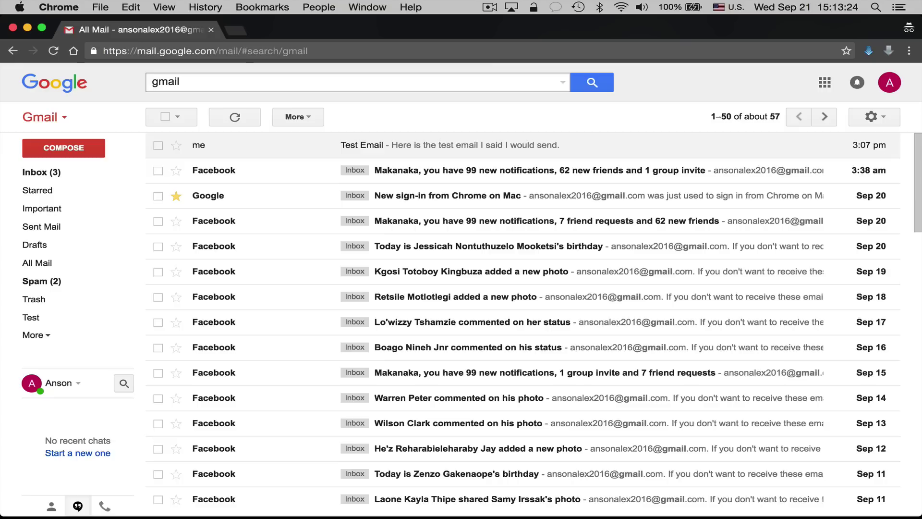
{"action": "scroll", "coordinate": [251, 168], "scroll_direction": "down", "scroll_amount": 5}
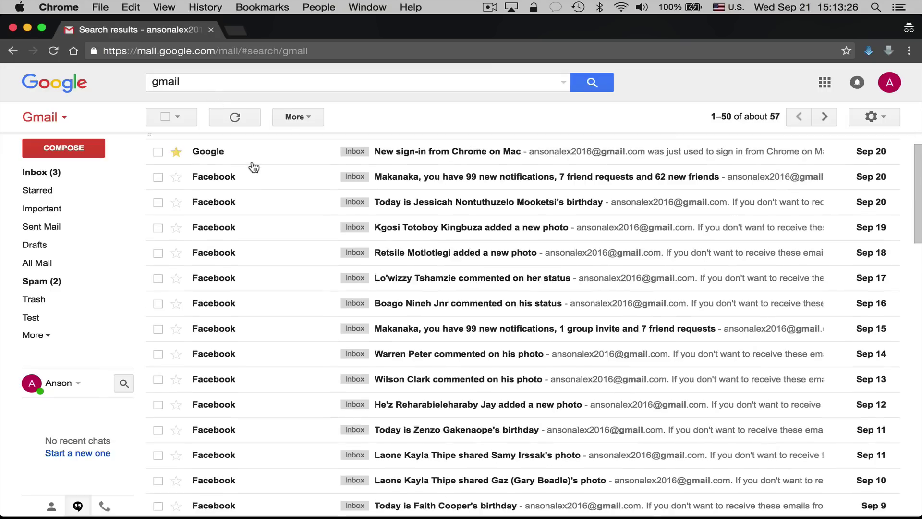
{"action": "scroll", "coordinate": [225, 313], "scroll_direction": "down", "scroll_amount": 12}
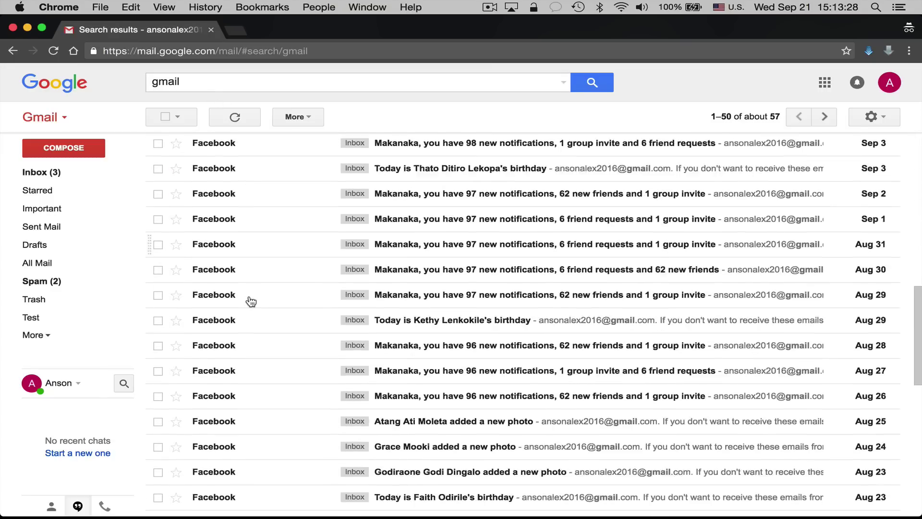
{"action": "scroll", "coordinate": [307, 339], "scroll_direction": "down", "scroll_amount": 10}
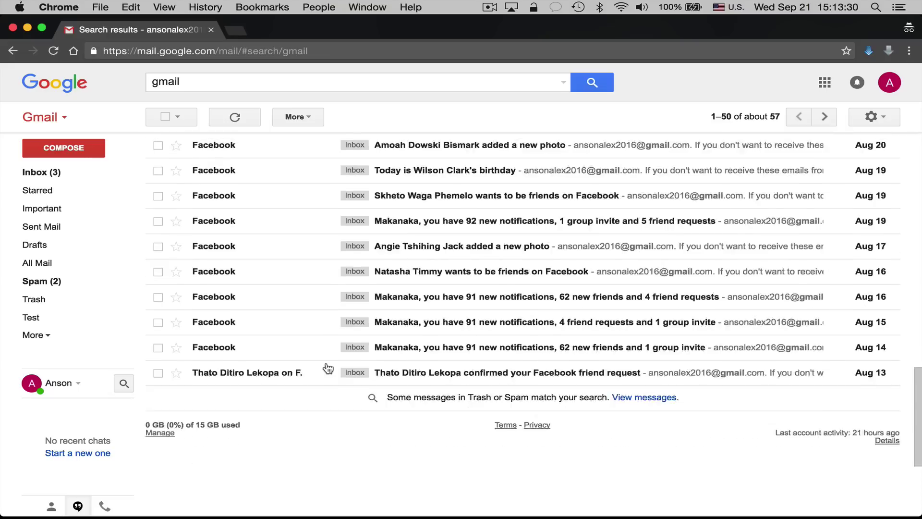
{"action": "scroll", "coordinate": [279, 297], "scroll_direction": "up", "scroll_amount": 20}
Step: Search the mail for "google" and deselect the Test Document message in the results
{"action": "key", "text": "slash"}
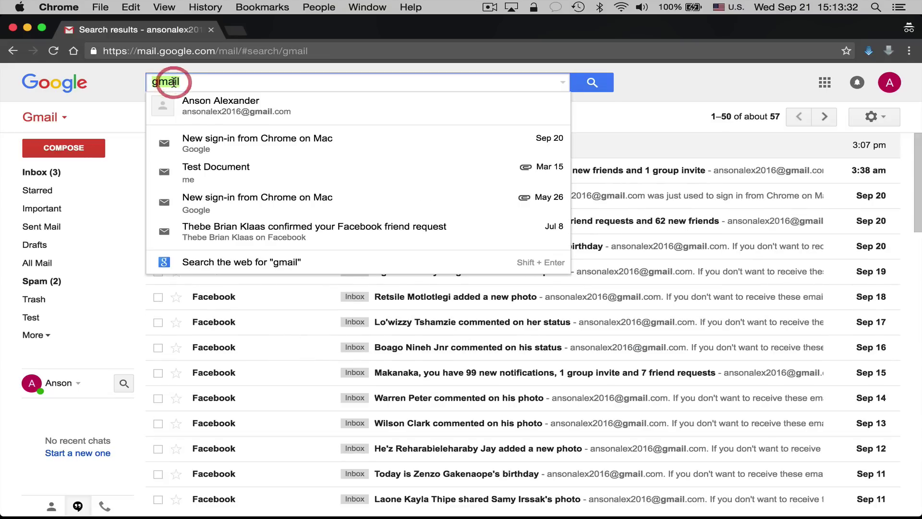
{"action": "type", "text": "google"}
{"action": "key", "text": "Return"}
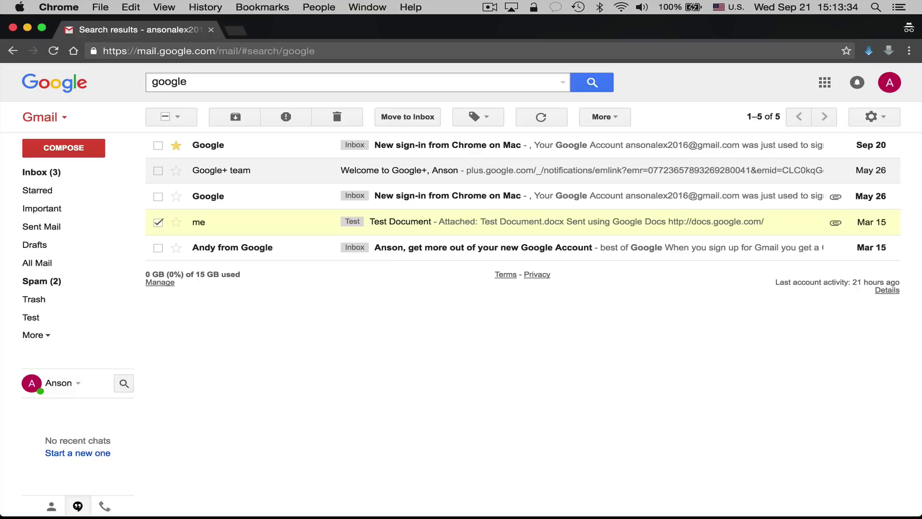
{"action": "left_click", "coordinate": [159, 221]}
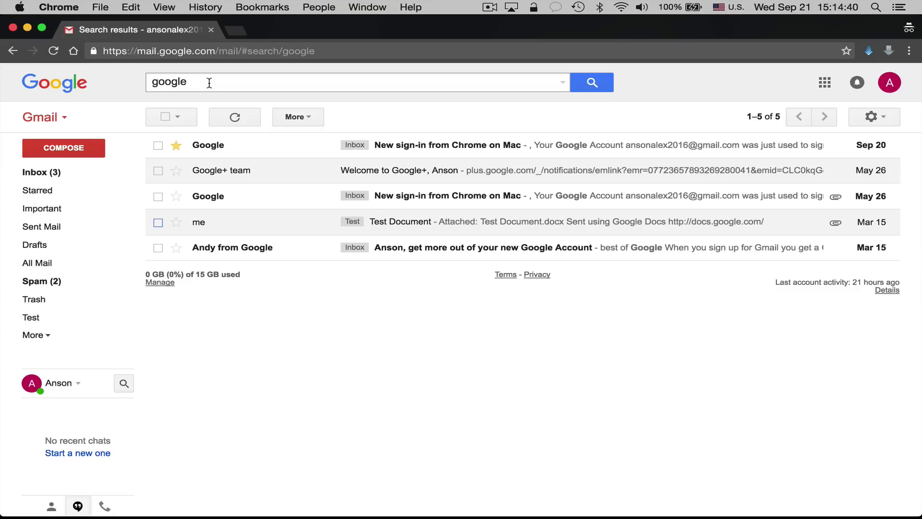
Step: Open the September 20 sign-in email from the inbox, review its label and move options, and return to the Primary inbox category
{"action": "left_click", "coordinate": [64, 173]}
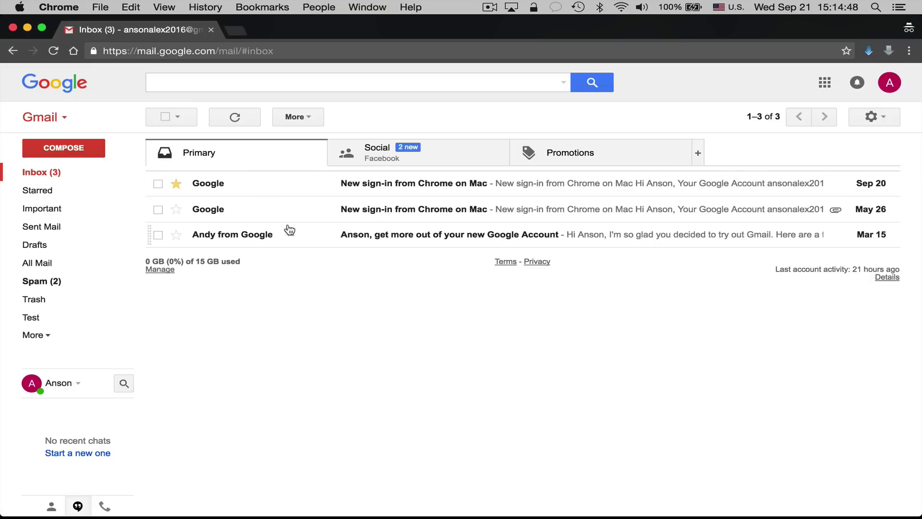
{"action": "left_click", "coordinate": [319, 183]}
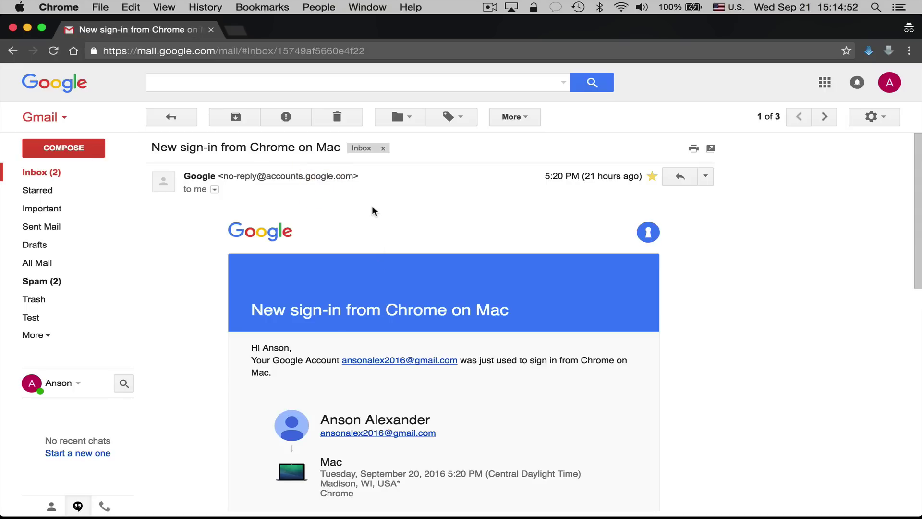
{"action": "left_click", "coordinate": [446, 120]}
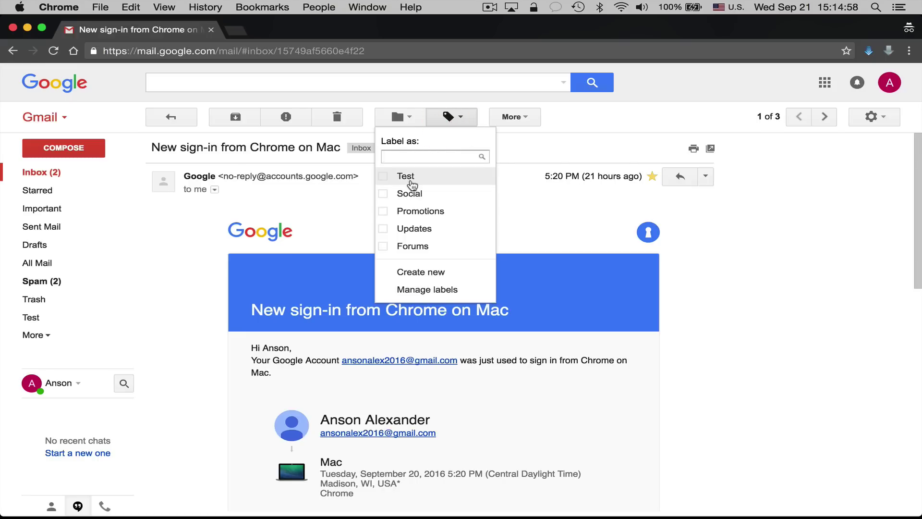
{"action": "left_click", "coordinate": [354, 189]}
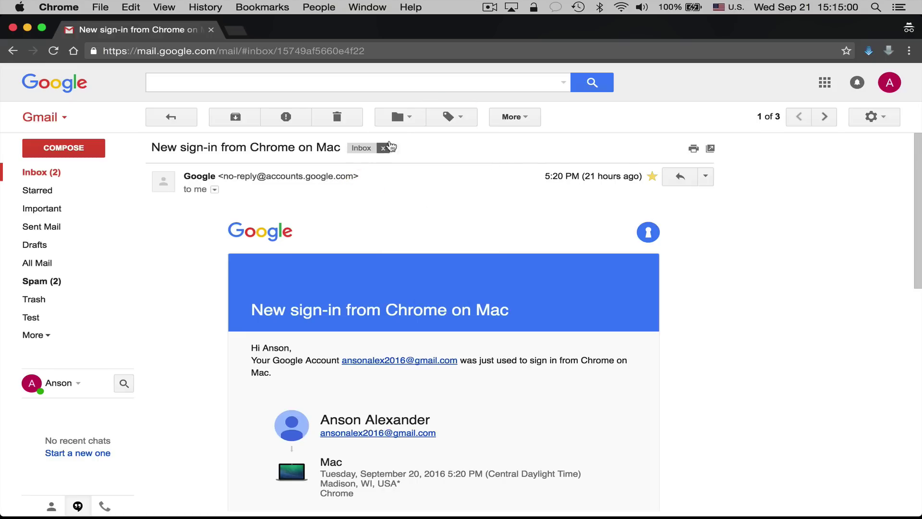
{"action": "left_click", "coordinate": [407, 115]}
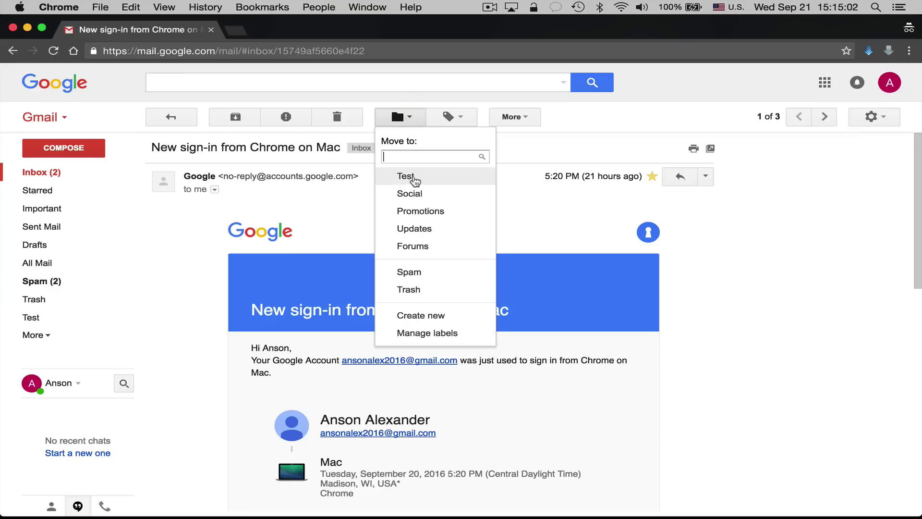
{"action": "left_click", "coordinate": [365, 192]}
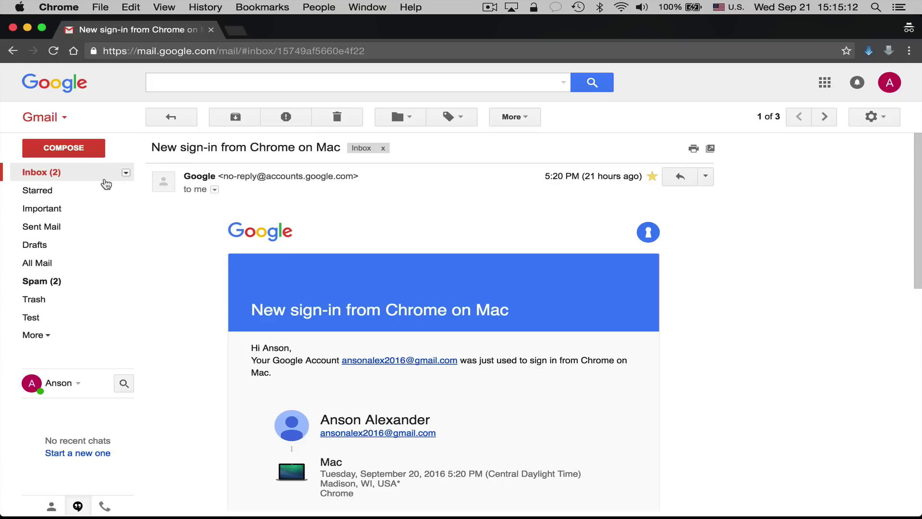
{"action": "left_click", "coordinate": [87, 178]}
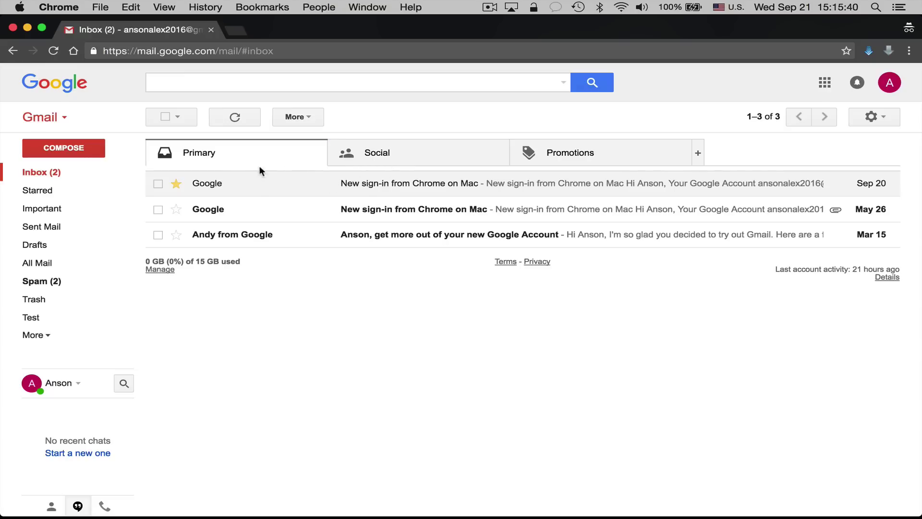
{"action": "left_click", "coordinate": [238, 159]}
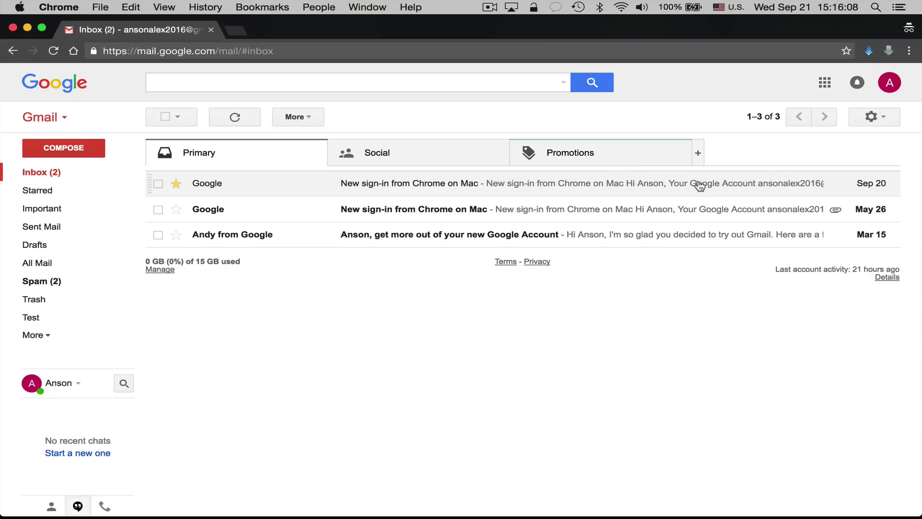
Step: Turn off the Social and Promotions categories in the inbox settings and save the changes
{"action": "left_click", "coordinate": [885, 120]}
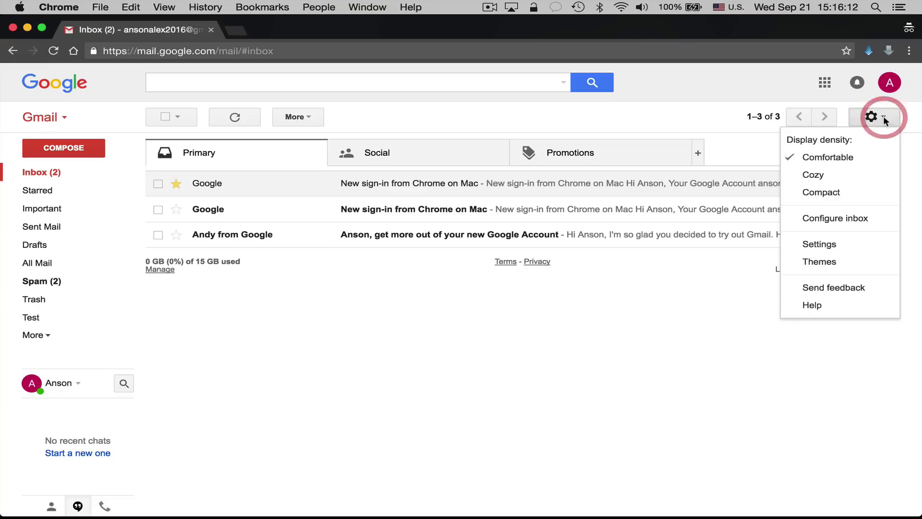
{"action": "left_click", "coordinate": [848, 250]}
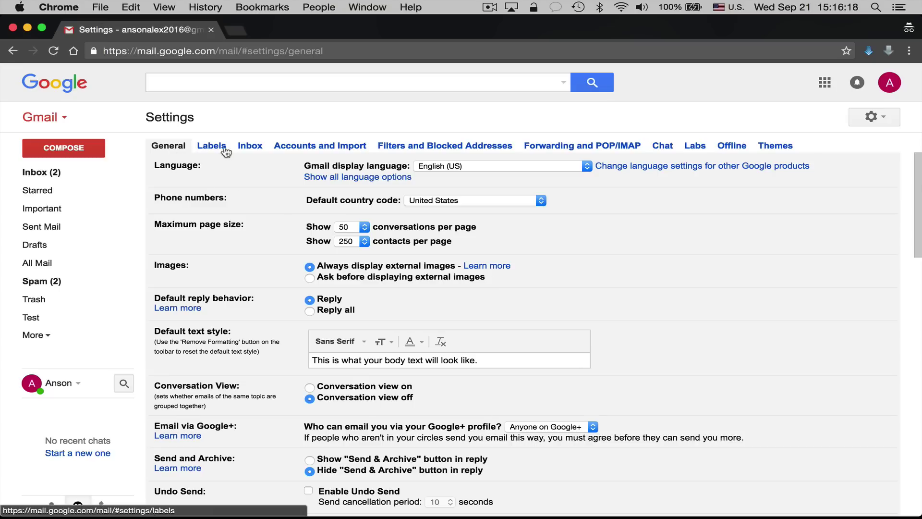
{"action": "left_click", "coordinate": [260, 151]}
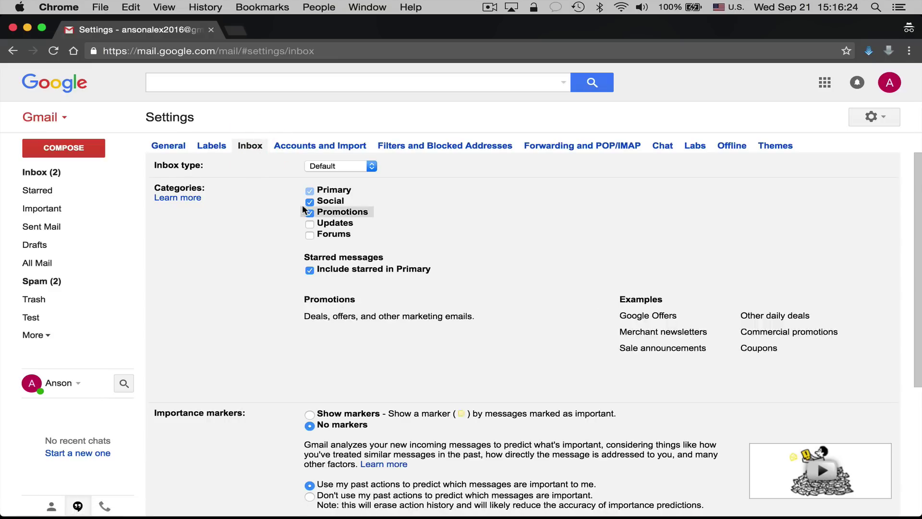
{"action": "mouse_move", "coordinate": [312, 217]}
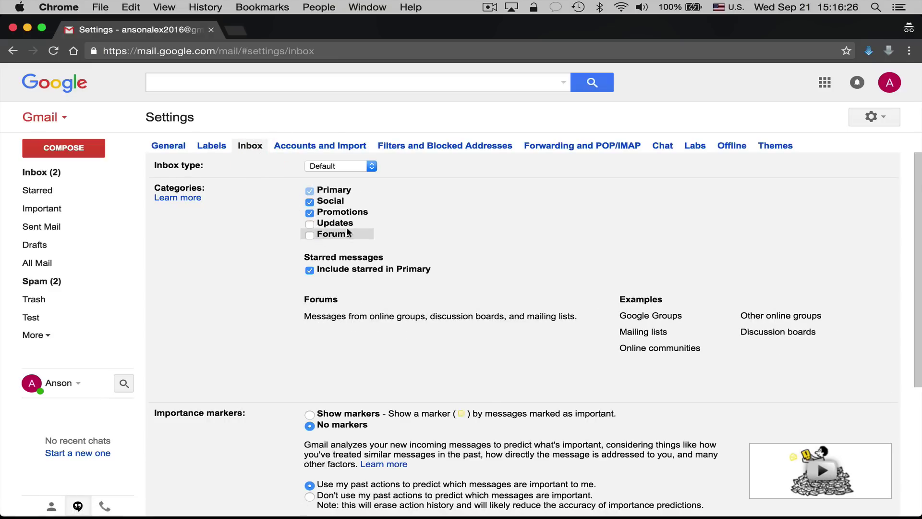
{"action": "left_click", "coordinate": [372, 167]}
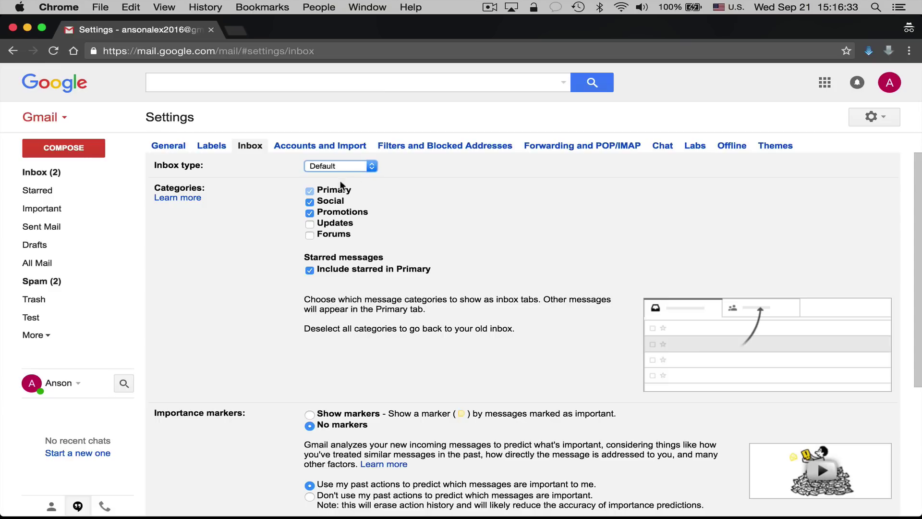
{"action": "left_click", "coordinate": [310, 202]}
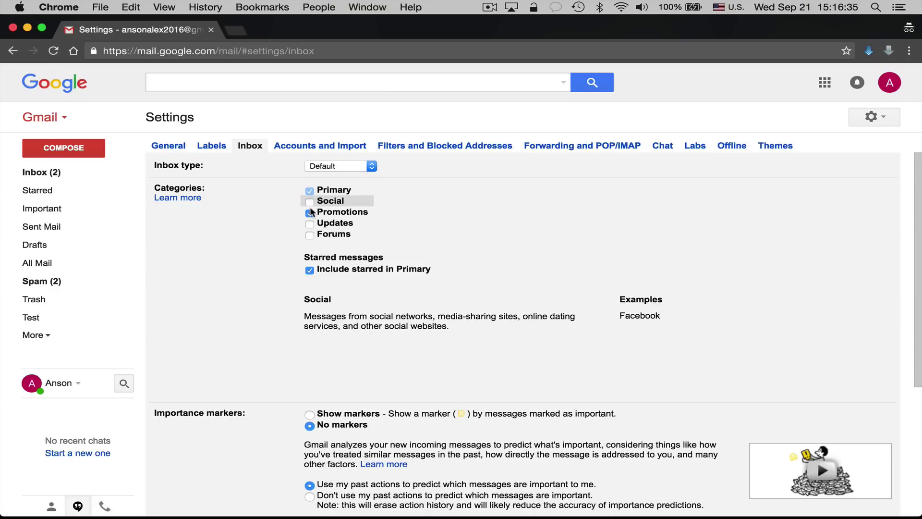
{"action": "left_click", "coordinate": [310, 214]}
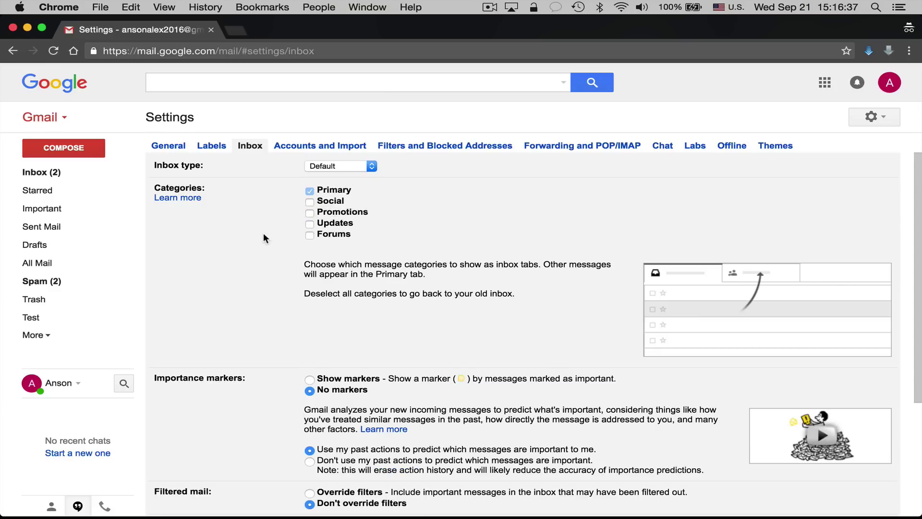
{"action": "scroll", "coordinate": [265, 237], "scroll_direction": "down", "scroll_amount": 5}
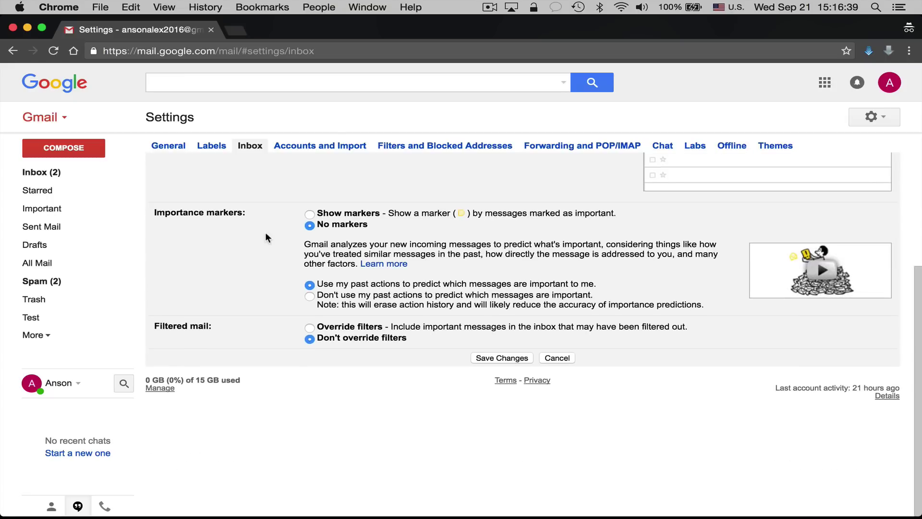
{"action": "left_click", "coordinate": [502, 358]}
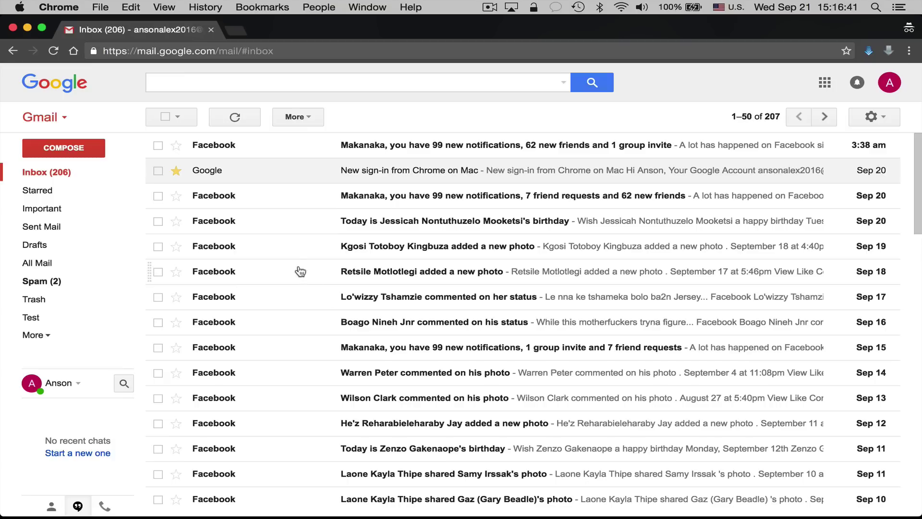
Step: Select the four newest Facebook messages in the inbox and move them to the Trash
{"action": "left_click", "coordinate": [73, 171]}
{"action": "left_click", "coordinate": [158, 145]}
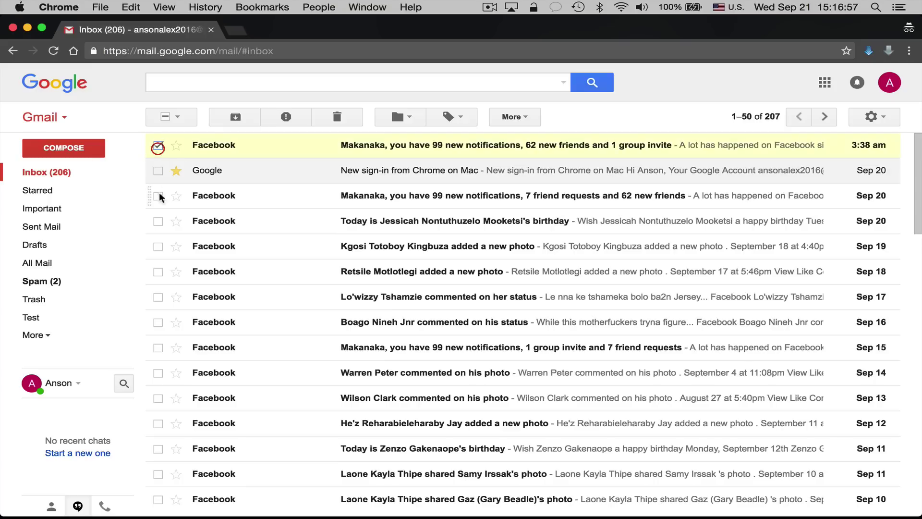
{"action": "left_click", "coordinate": [158, 195]}
{"action": "left_click", "coordinate": [158, 246]}
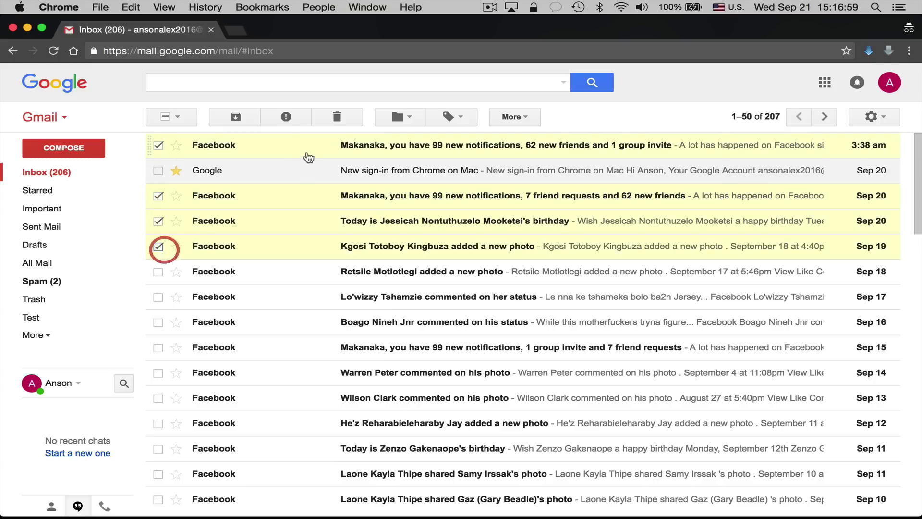
{"action": "left_click", "coordinate": [335, 115]}
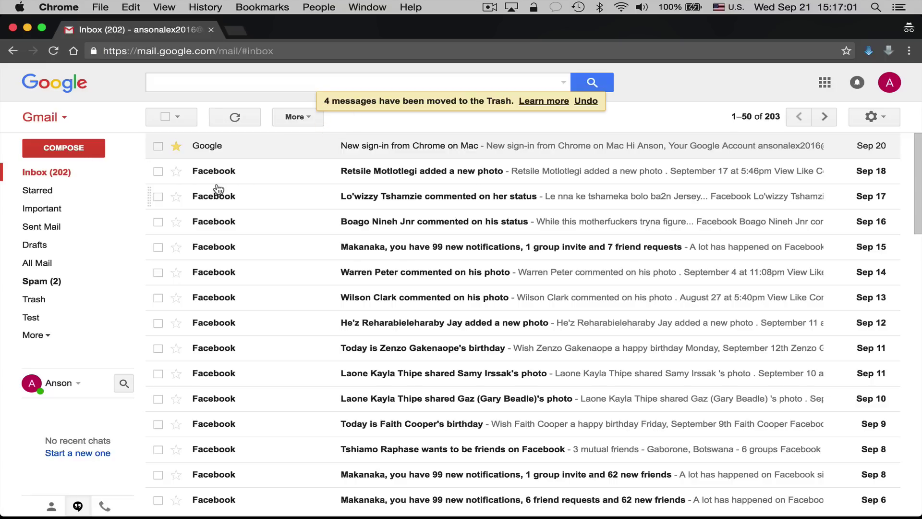
Step: Enable the custom signature option in the general mail settings
{"action": "left_click", "coordinate": [865, 119]}
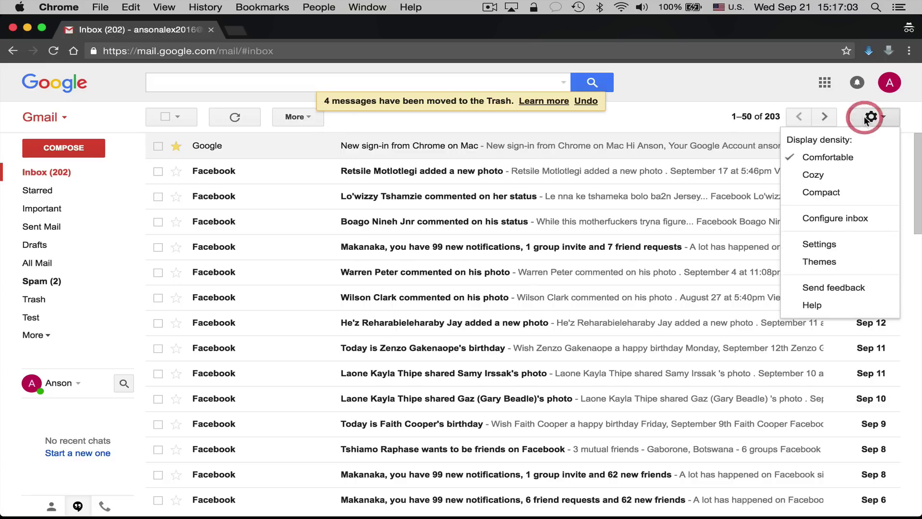
{"action": "left_click", "coordinate": [851, 245]}
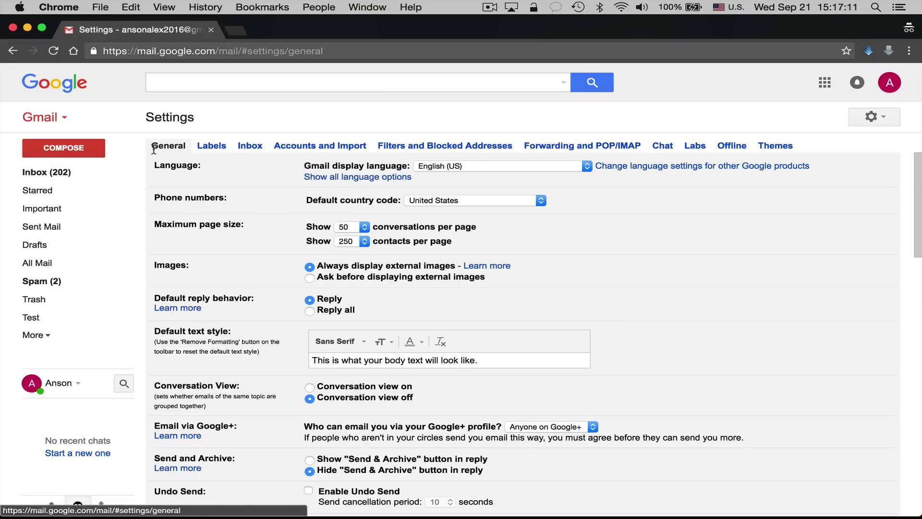
{"action": "scroll", "coordinate": [277, 207], "scroll_direction": "down", "scroll_amount": 10}
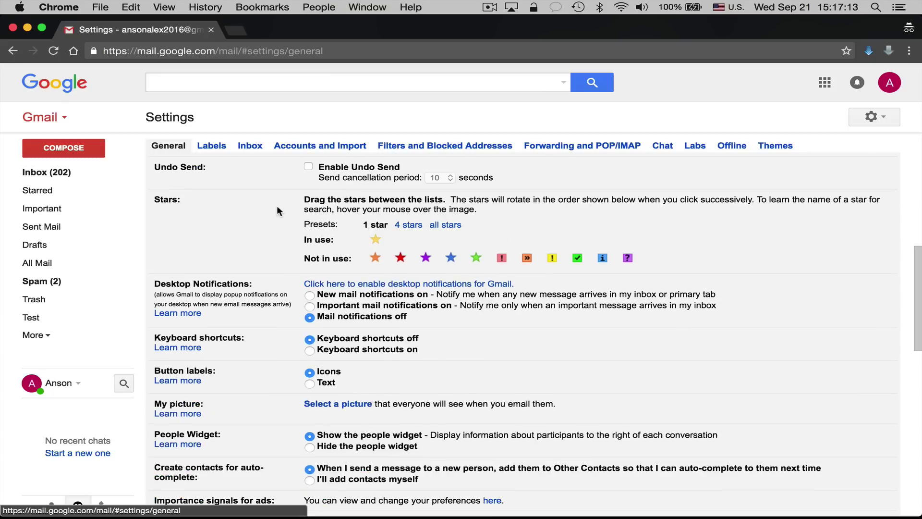
{"action": "scroll", "coordinate": [277, 206], "scroll_direction": "down", "scroll_amount": 7}
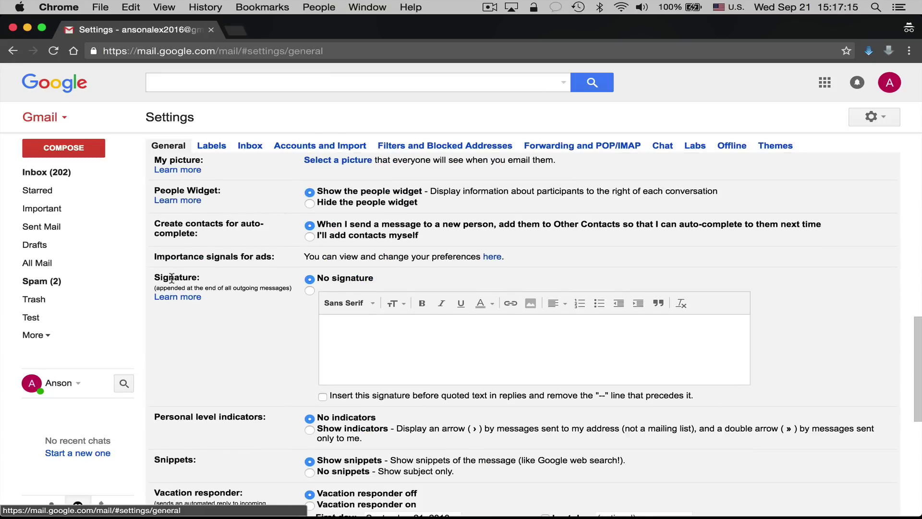
{"action": "left_click", "coordinate": [308, 291]}
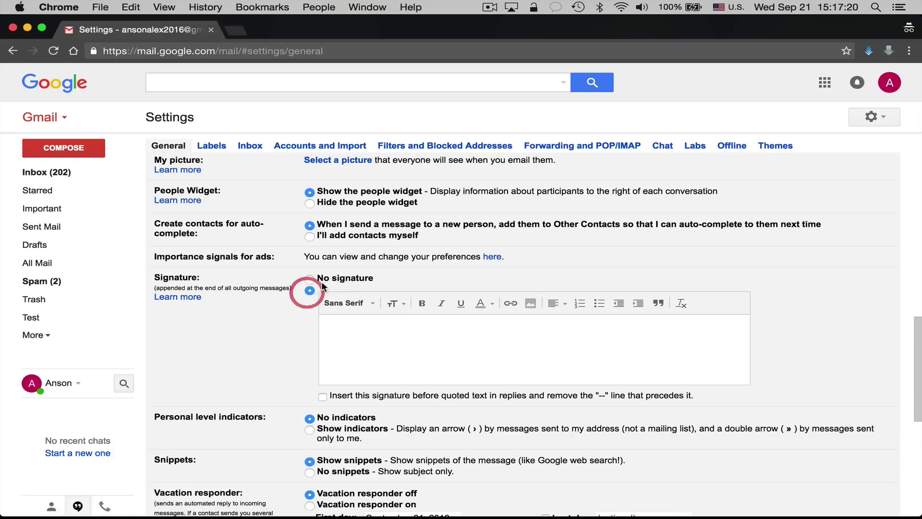
Step: Enter the sender's full name and, on a second line, AnsonAlex.com as the signature, and save the settings
{"action": "left_click", "coordinate": [350, 332]}
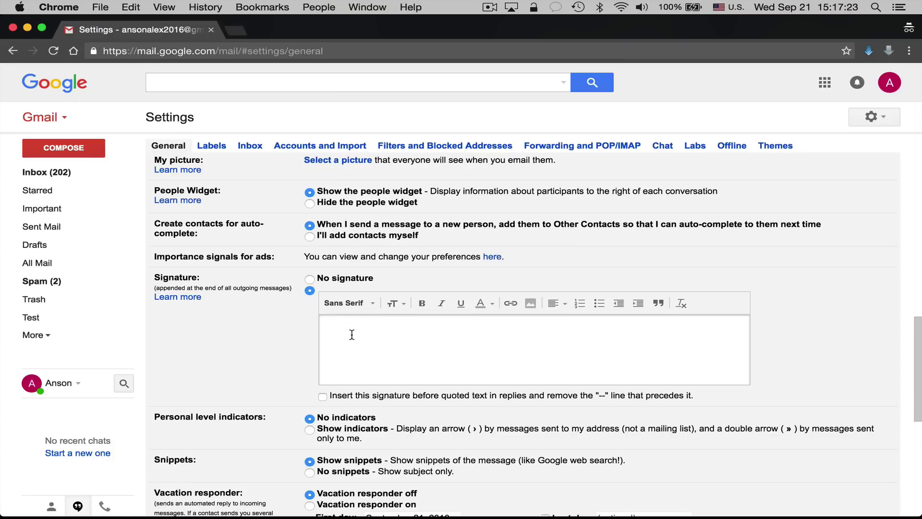
{"action": "type", "text": "Anson Alexander"}
{"action": "key", "text": "Return"}
{"action": "type", "text": "AnsonAle"}
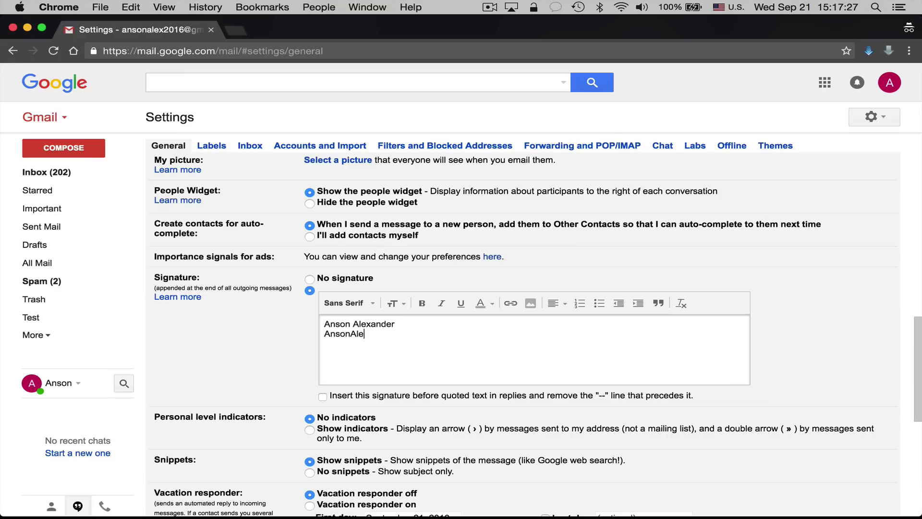
{"action": "type", "text": "x.com"}
{"action": "scroll", "coordinate": [265, 320], "scroll_direction": "down", "scroll_amount": 10}
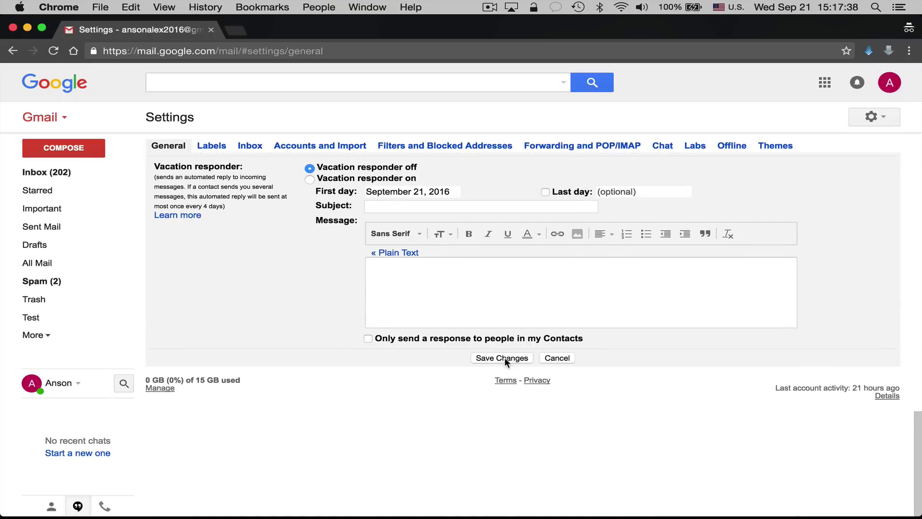
{"action": "left_click", "coordinate": [505, 358]}
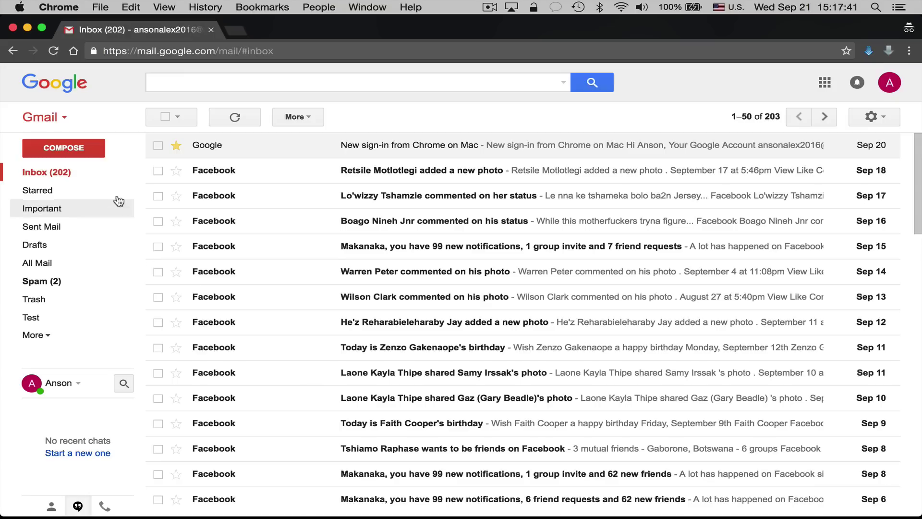
Step: Start a blank message to check the signature in its body, and close the message without sending
{"action": "left_click", "coordinate": [98, 154]}
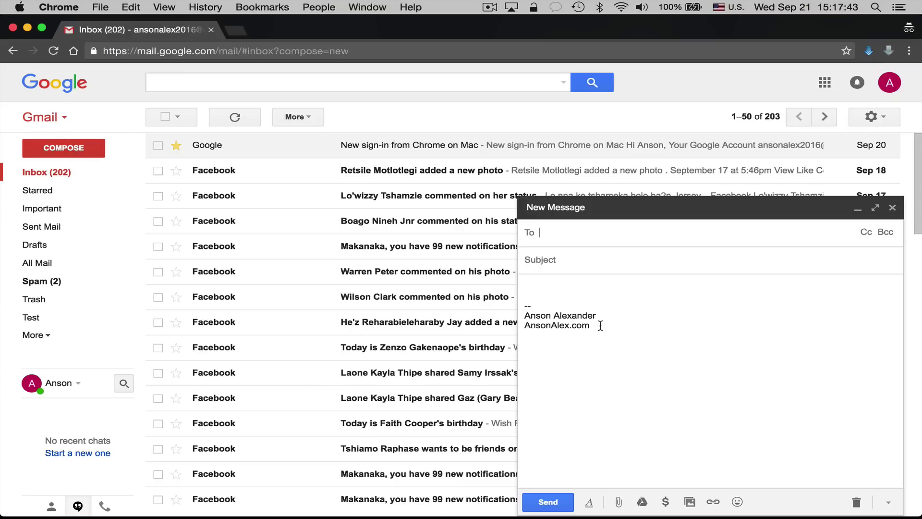
{"action": "mouse_move", "coordinate": [598, 326]}
{"action": "left_mouse_down"}
{"action": "mouse_move", "coordinate": [527, 301]}
{"action": "mouse_move", "coordinate": [510, 310]}
{"action": "left_mouse_up"}
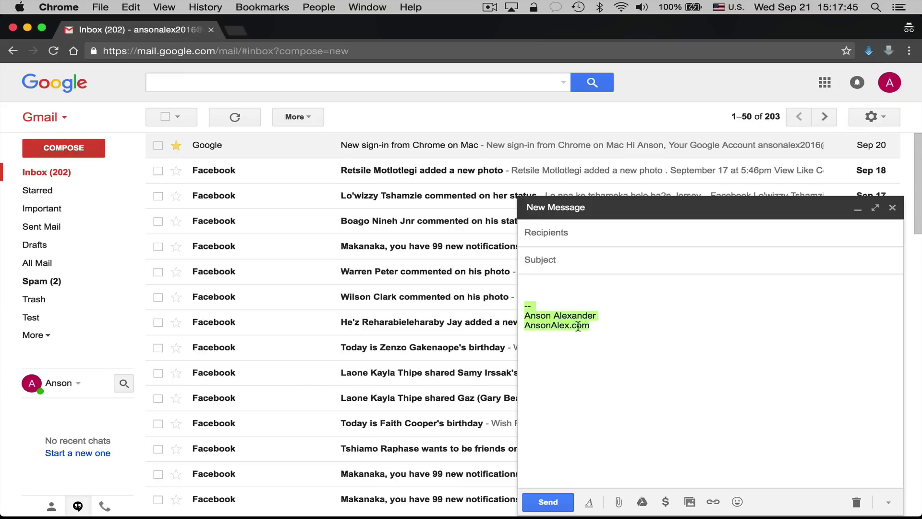
{"action": "left_click", "coordinate": [892, 208]}
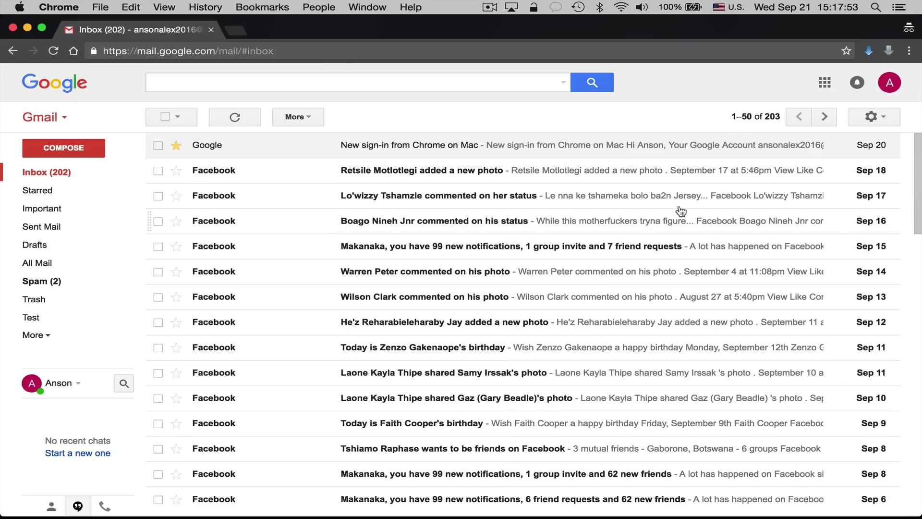
Step: Examine the experimental features offered under Labs in the settings, through to the end of the list
{"action": "left_click", "coordinate": [858, 121]}
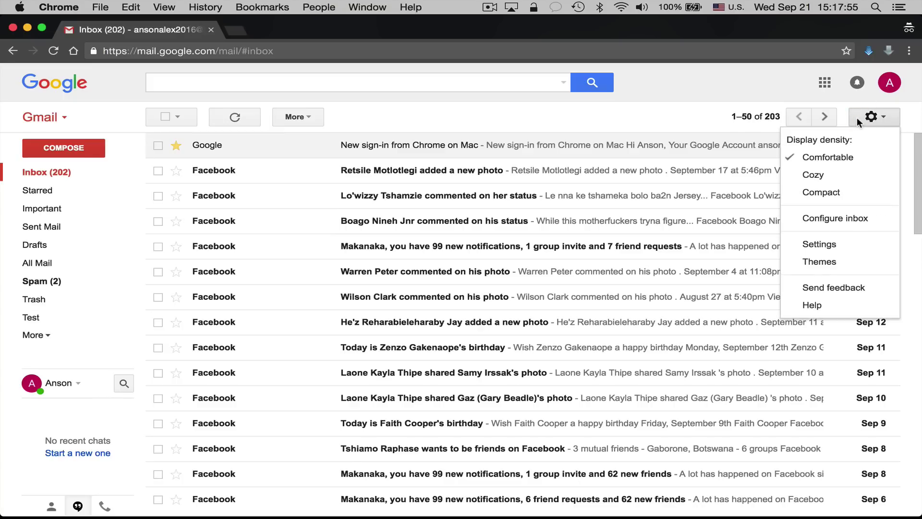
{"action": "left_click", "coordinate": [843, 244]}
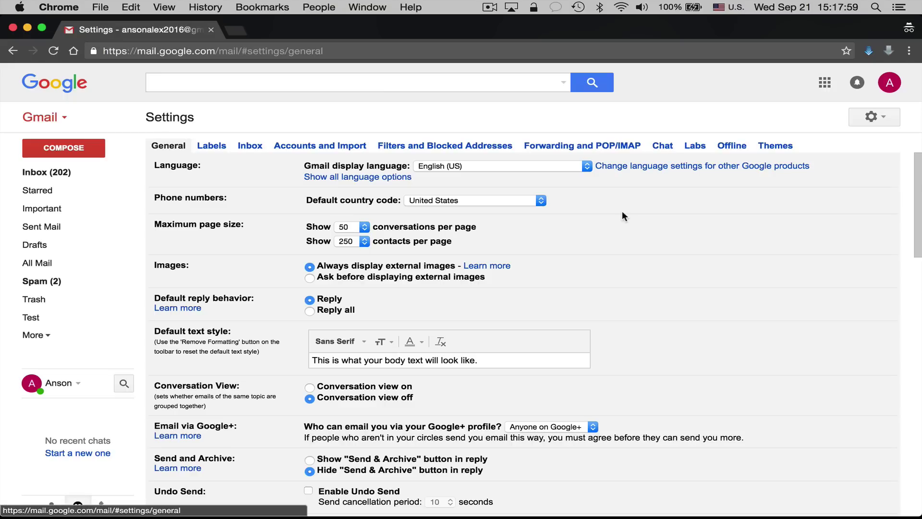
{"action": "left_click", "coordinate": [695, 146]}
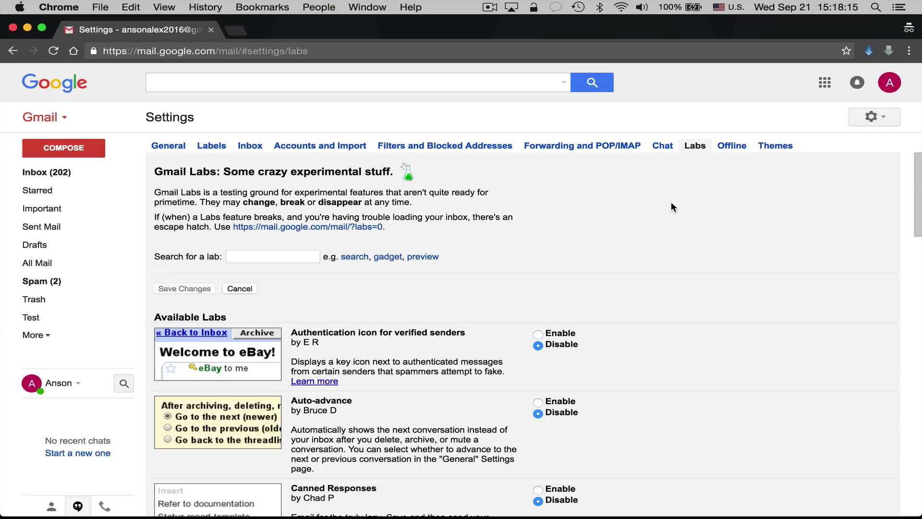
{"action": "scroll", "coordinate": [629, 262], "scroll_direction": "down", "scroll_amount": 5}
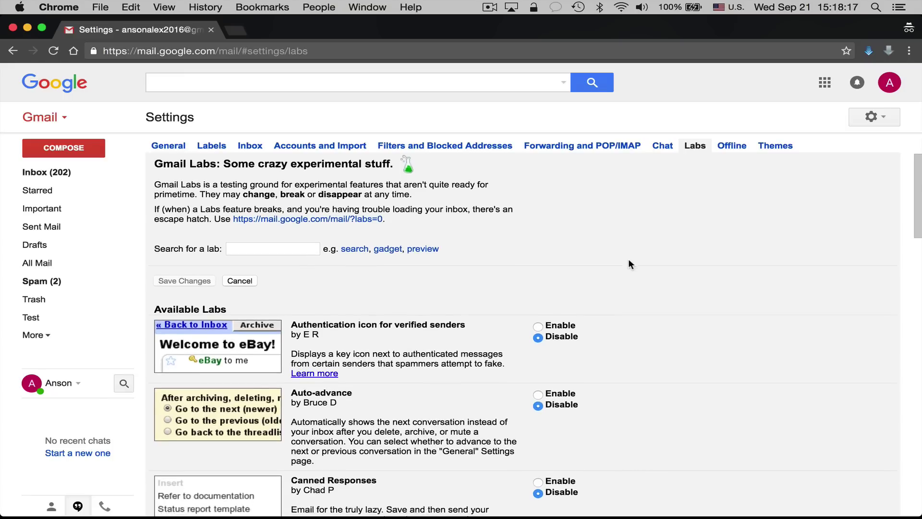
{"action": "scroll", "coordinate": [628, 261], "scroll_direction": "down", "scroll_amount": 2}
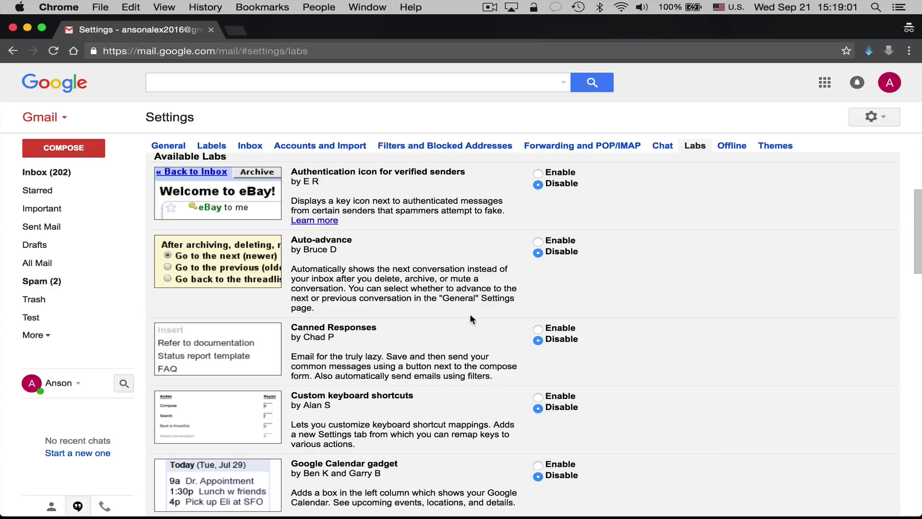
{"action": "scroll", "coordinate": [470, 315], "scroll_direction": "down", "scroll_amount": 5}
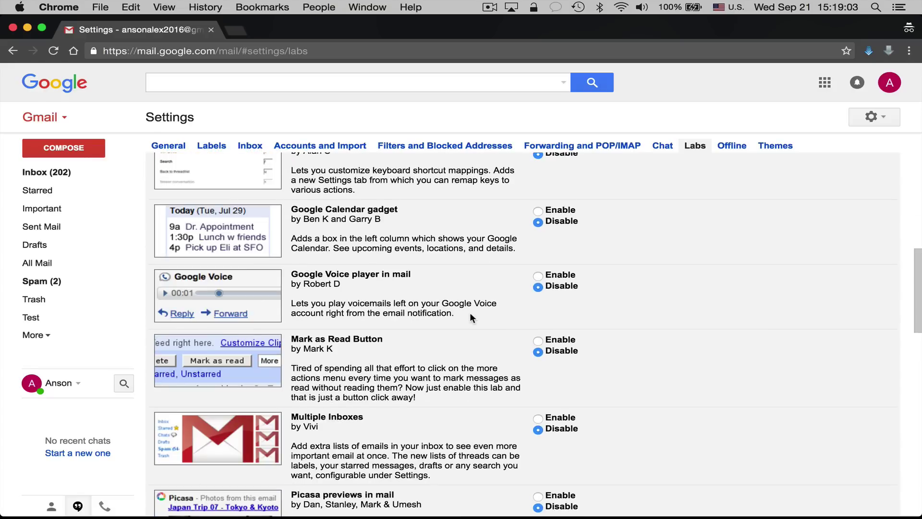
{"action": "scroll", "coordinate": [470, 312], "scroll_direction": "down", "scroll_amount": 1}
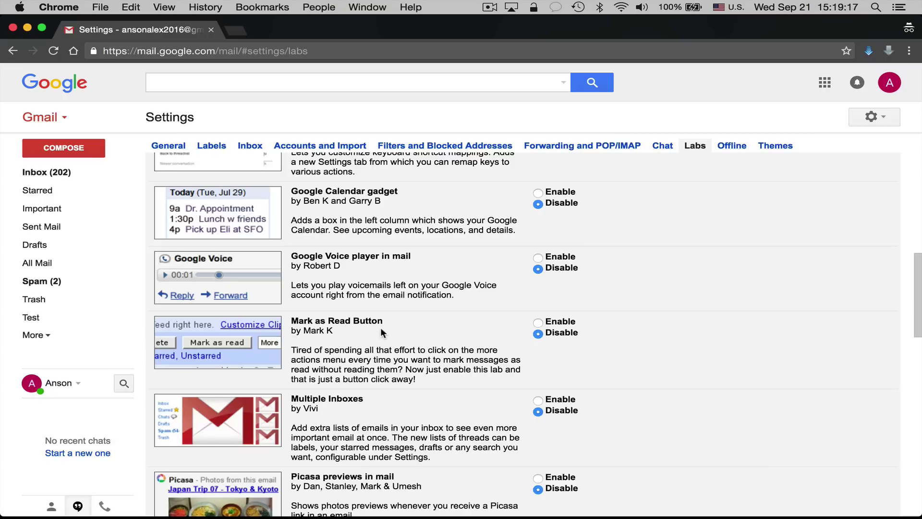
{"action": "scroll", "coordinate": [409, 321], "scroll_direction": "down", "scroll_amount": 5}
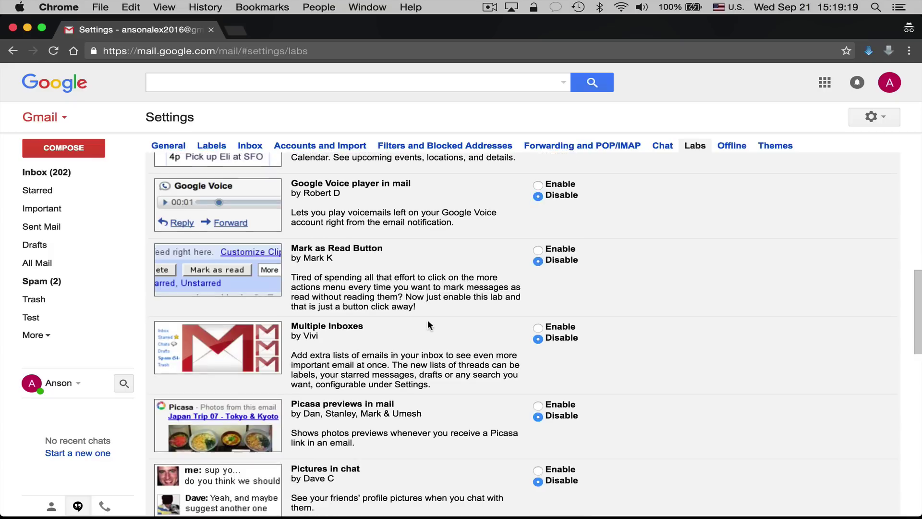
{"action": "scroll", "coordinate": [429, 315], "scroll_direction": "down", "scroll_amount": 5}
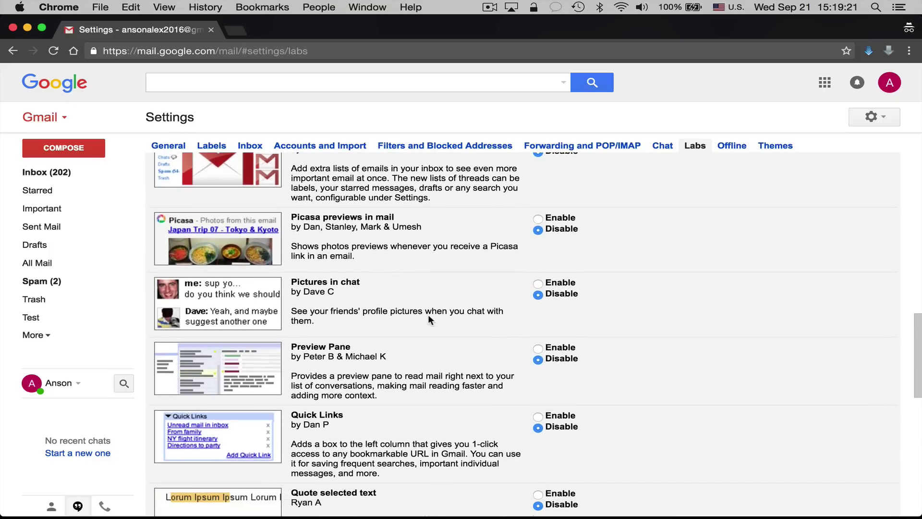
{"action": "scroll", "coordinate": [428, 315], "scroll_direction": "down", "scroll_amount": 6}
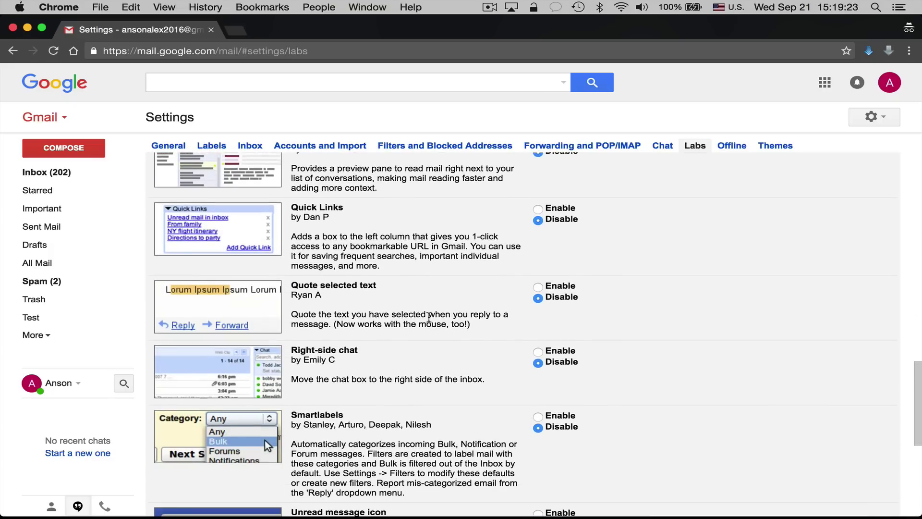
{"action": "scroll", "coordinate": [429, 315], "scroll_direction": "down", "scroll_amount": 4}
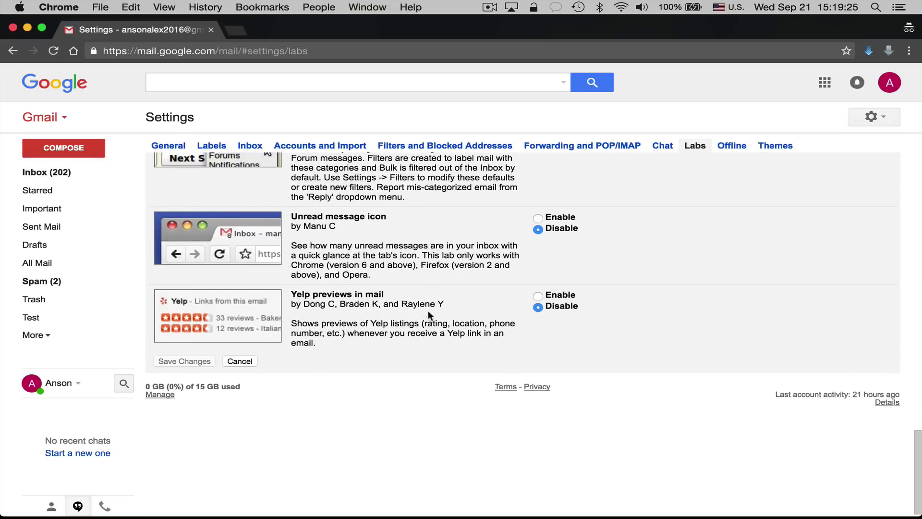
Step: Return to the inbox, inspect the dashes above the signature in a new message, and close the message
{"action": "left_click", "coordinate": [61, 173]}
{"action": "left_click", "coordinate": [73, 149]}
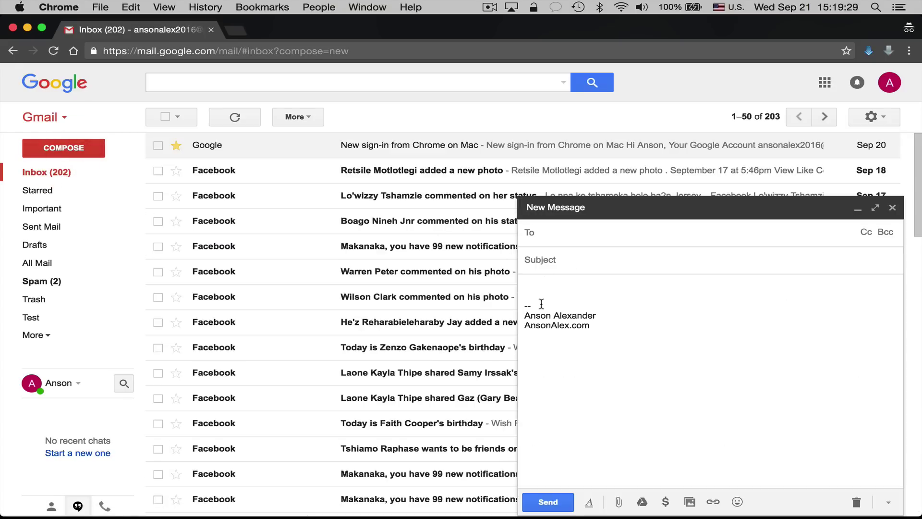
{"action": "double_click", "coordinate": [528, 306]}
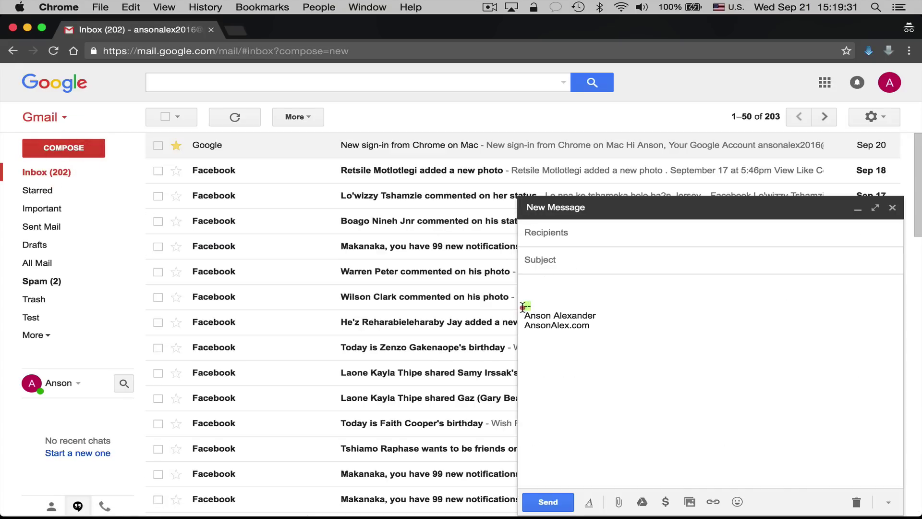
{"action": "left_click", "coordinate": [893, 209]}
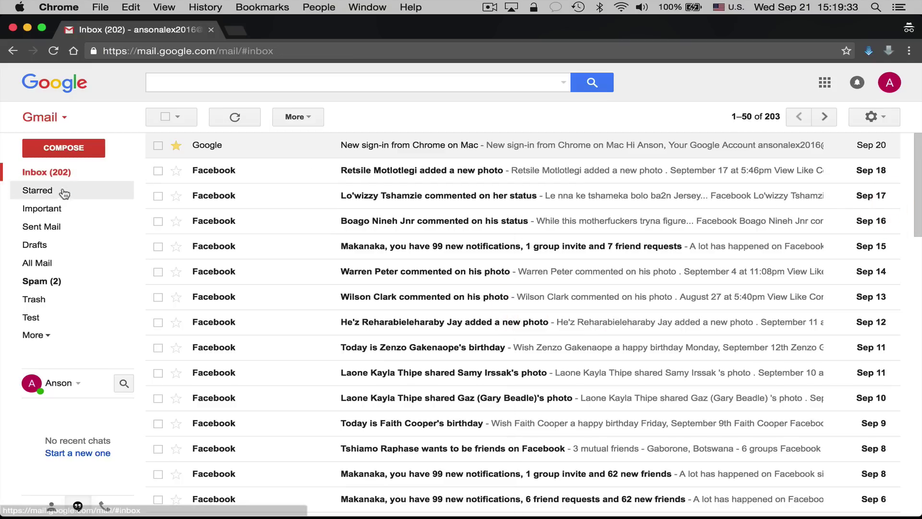
Step: Reopen the Labs settings and look through the available experimental features for one dealing with the signature
{"action": "left_click", "coordinate": [872, 117]}
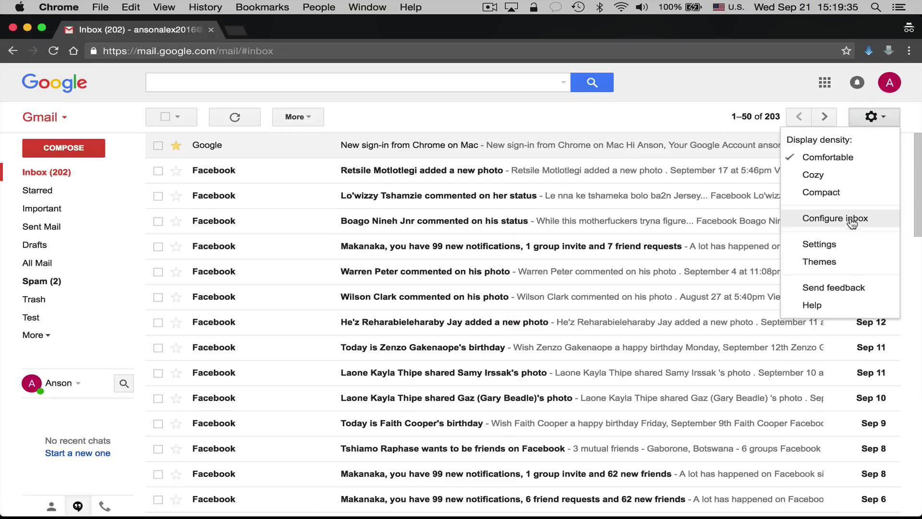
{"action": "left_click", "coordinate": [843, 244]}
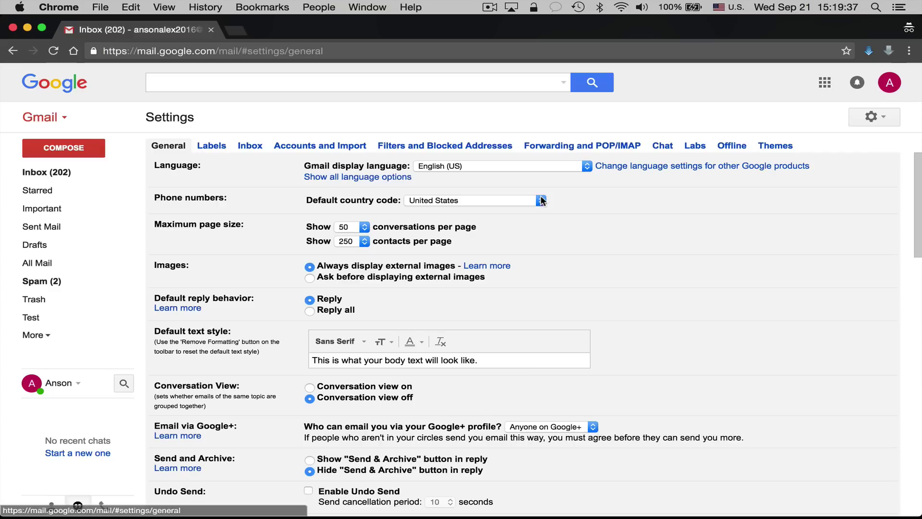
{"action": "left_click", "coordinate": [695, 146]}
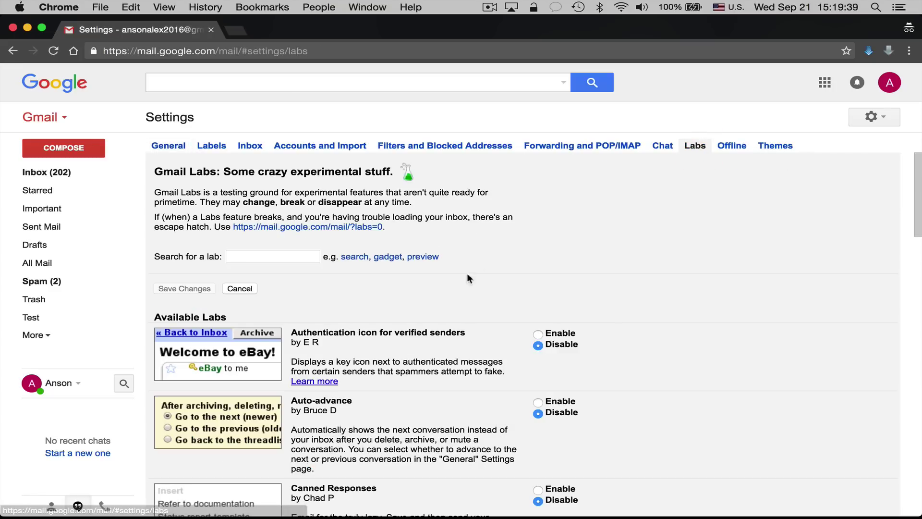
{"action": "scroll", "coordinate": [487, 278], "scroll_direction": "down", "scroll_amount": 3}
{"action": "scroll", "coordinate": [487, 274], "scroll_direction": "down", "scroll_amount": 5}
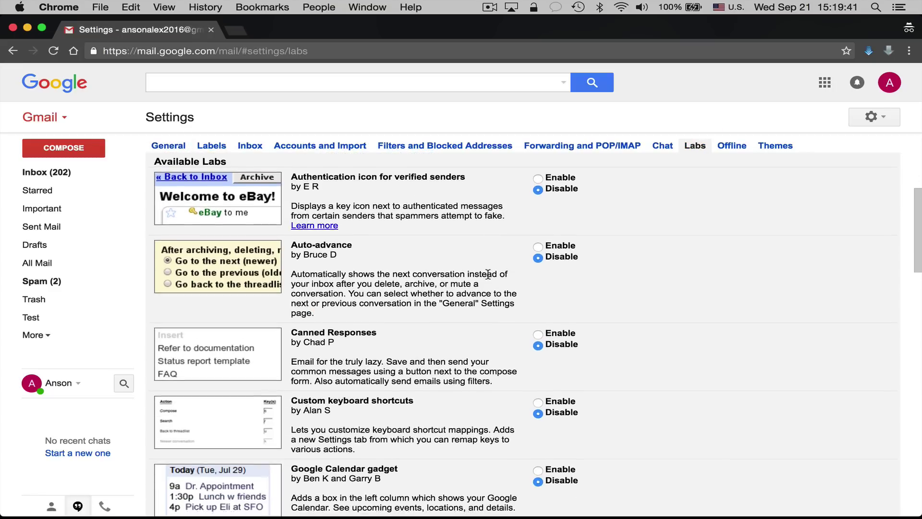
{"action": "scroll", "coordinate": [488, 274], "scroll_direction": "down", "scroll_amount": 7}
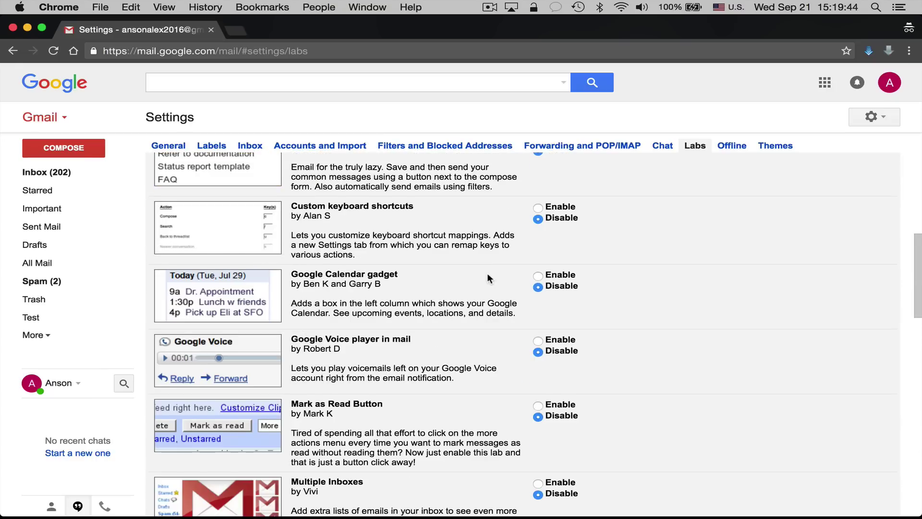